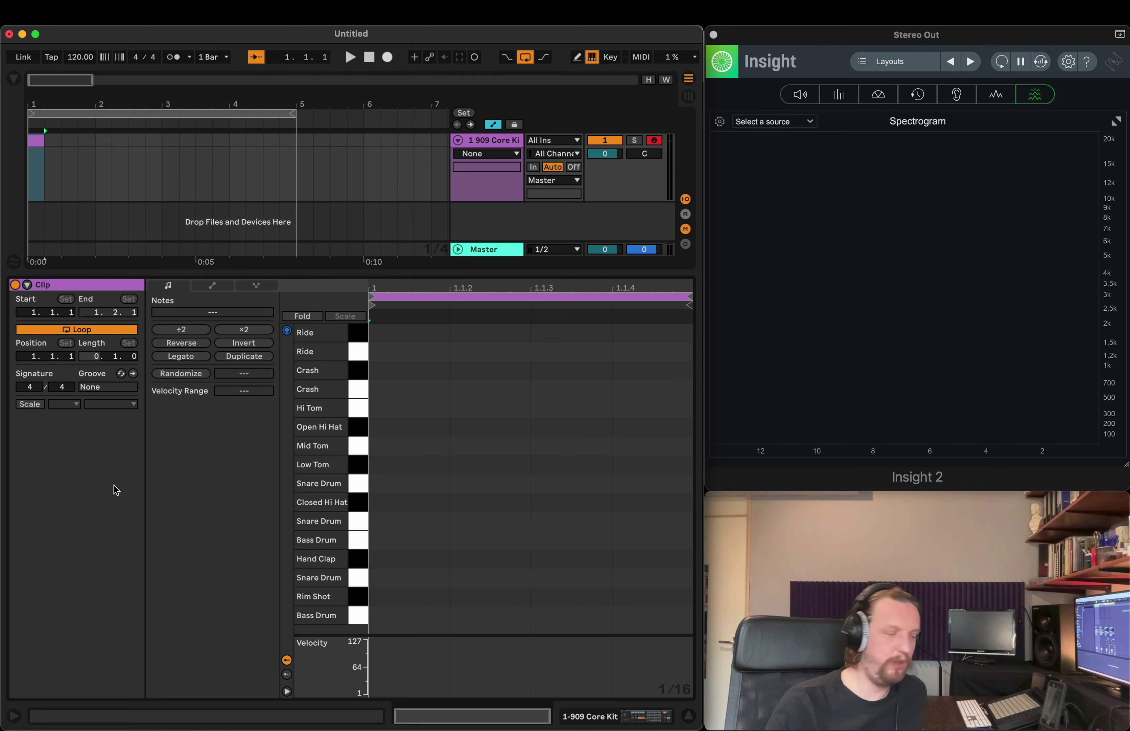
Step: Set the clip's loop length to one bar and extend the clip in the arrangement to the start of bar 2
{"action": "type", "text": "4"}
{"action": "key", "text": "Return"}
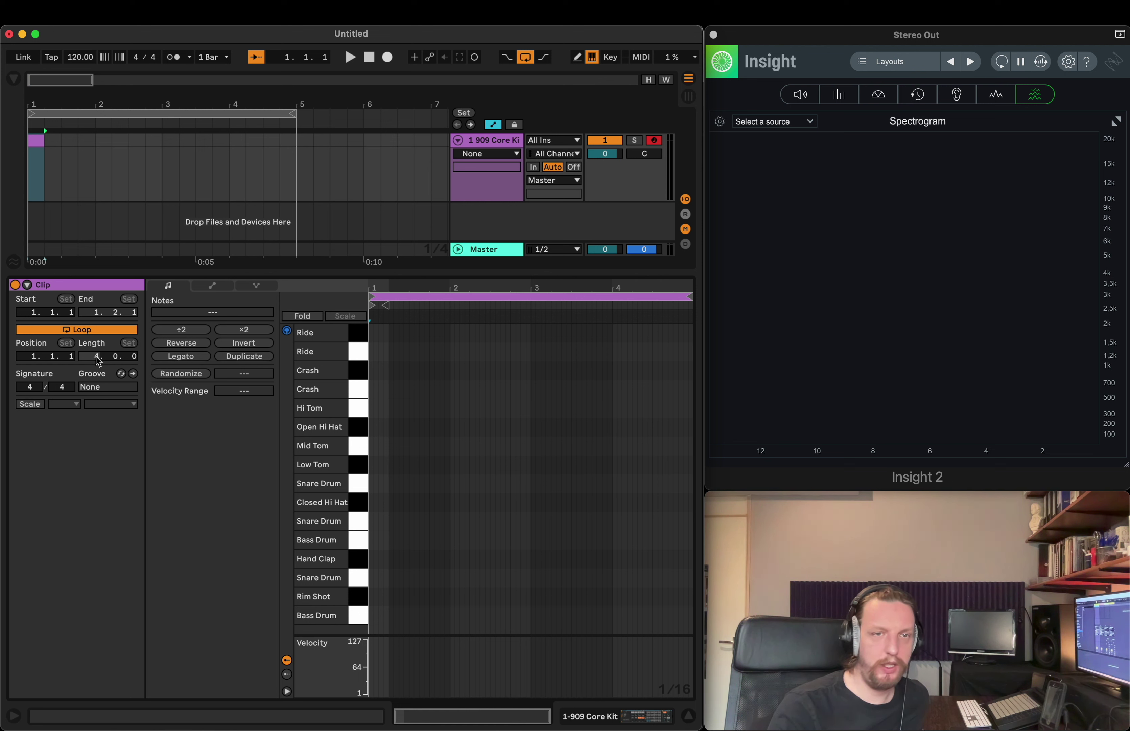
{"action": "key", "text": "Return"}
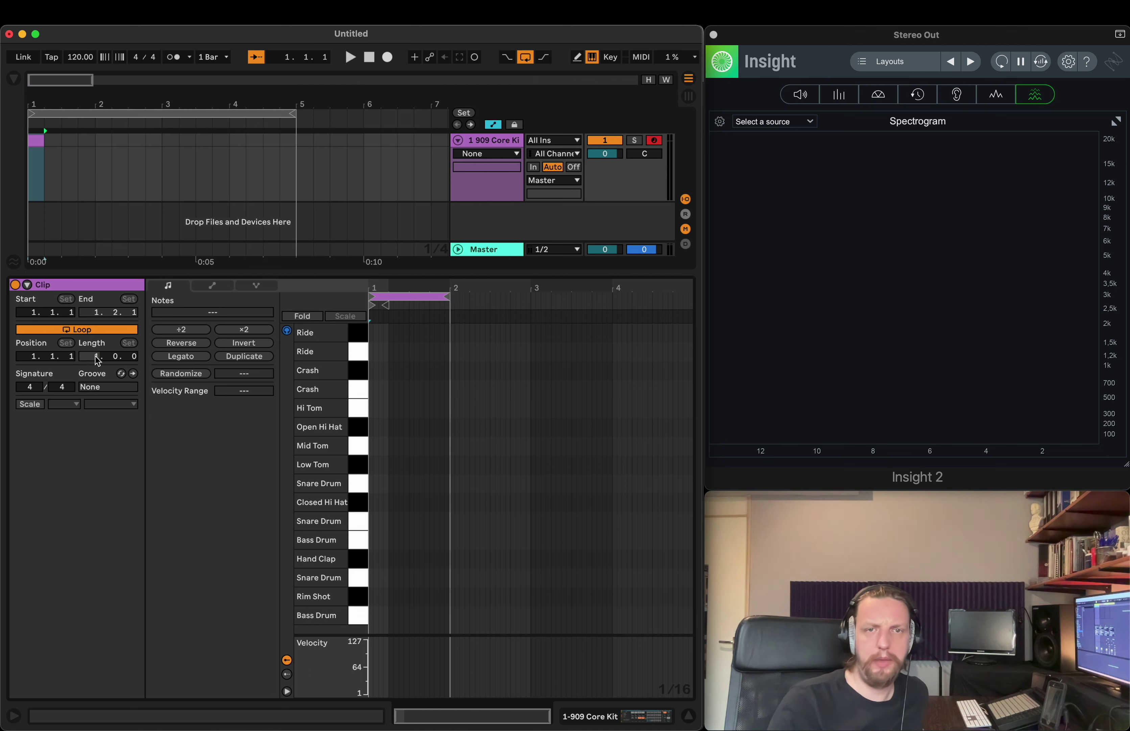
{"action": "left_click_drag", "start_coordinate": [406, 296], "coordinate": [398, 381]}
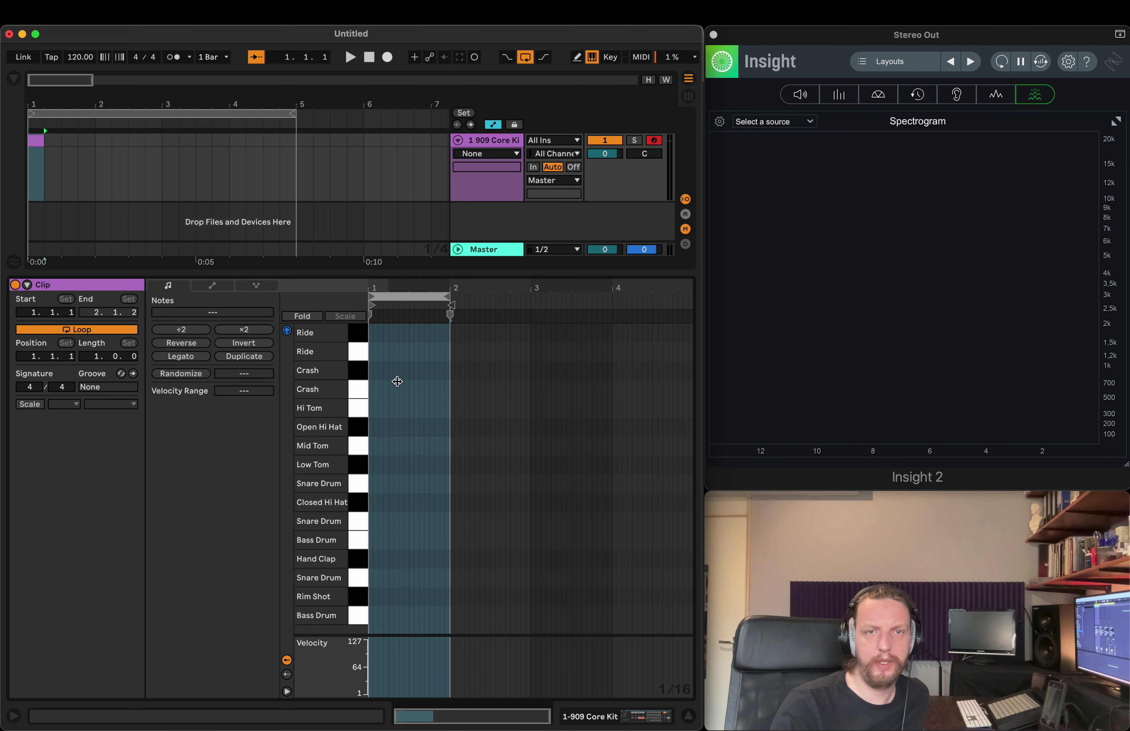
{"action": "double_click", "coordinate": [407, 288]}
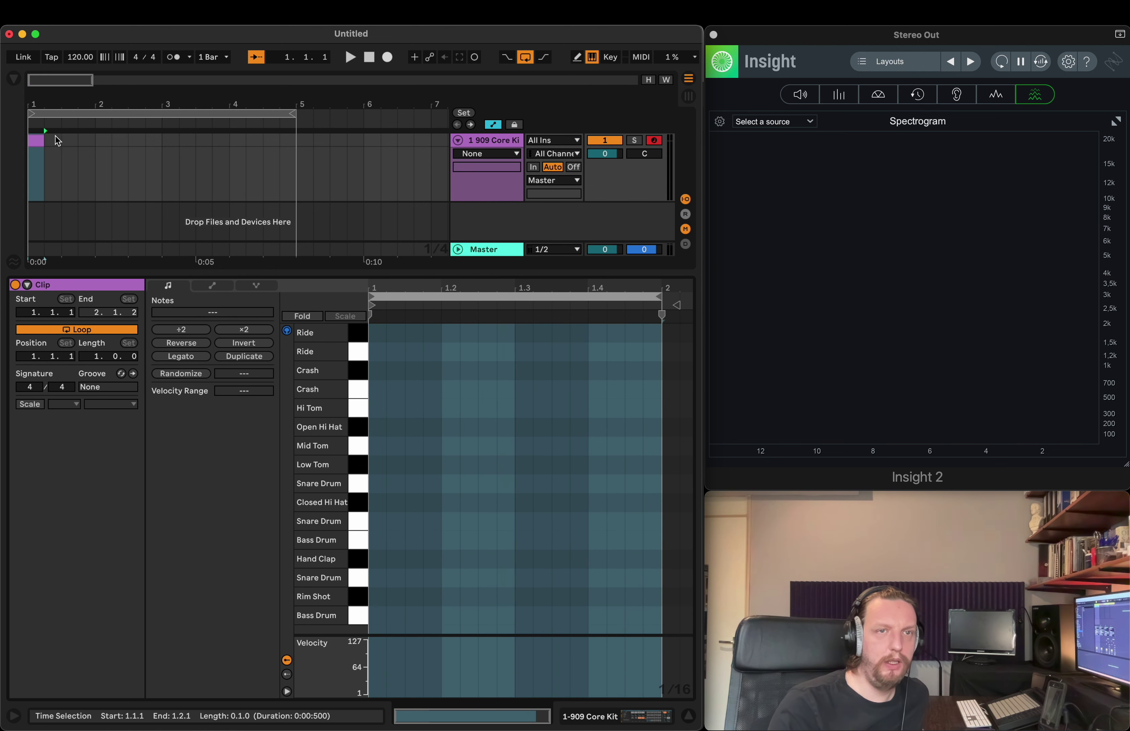
{"action": "left_click_drag", "start_coordinate": [44, 141], "coordinate": [87, 140]}
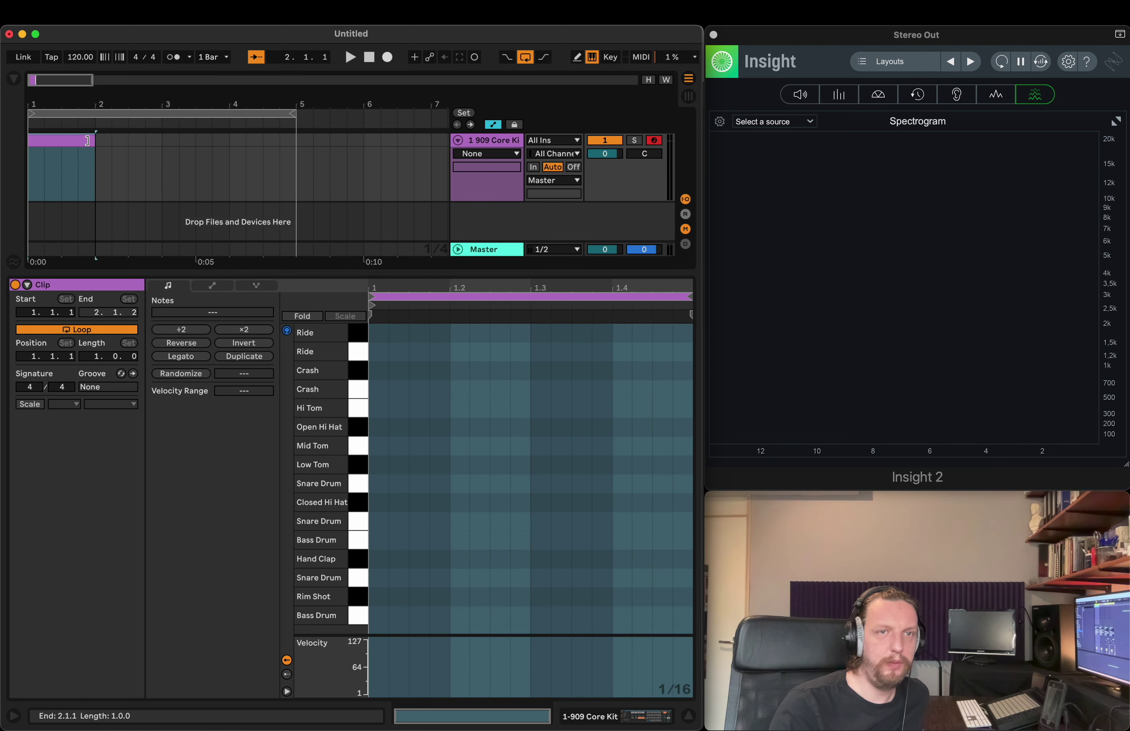
Step: Turn on the metronome while playing the empty one-bar clip
{"action": "key", "text": "space"}
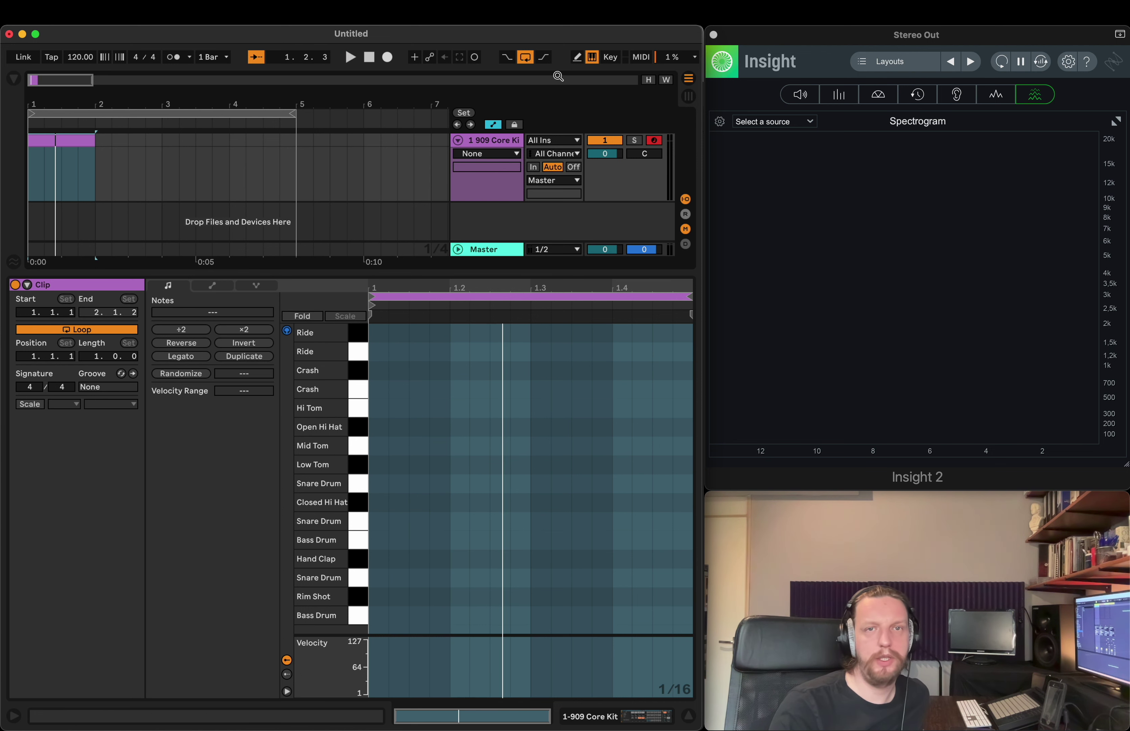
{"action": "left_click", "coordinate": [175, 61]}
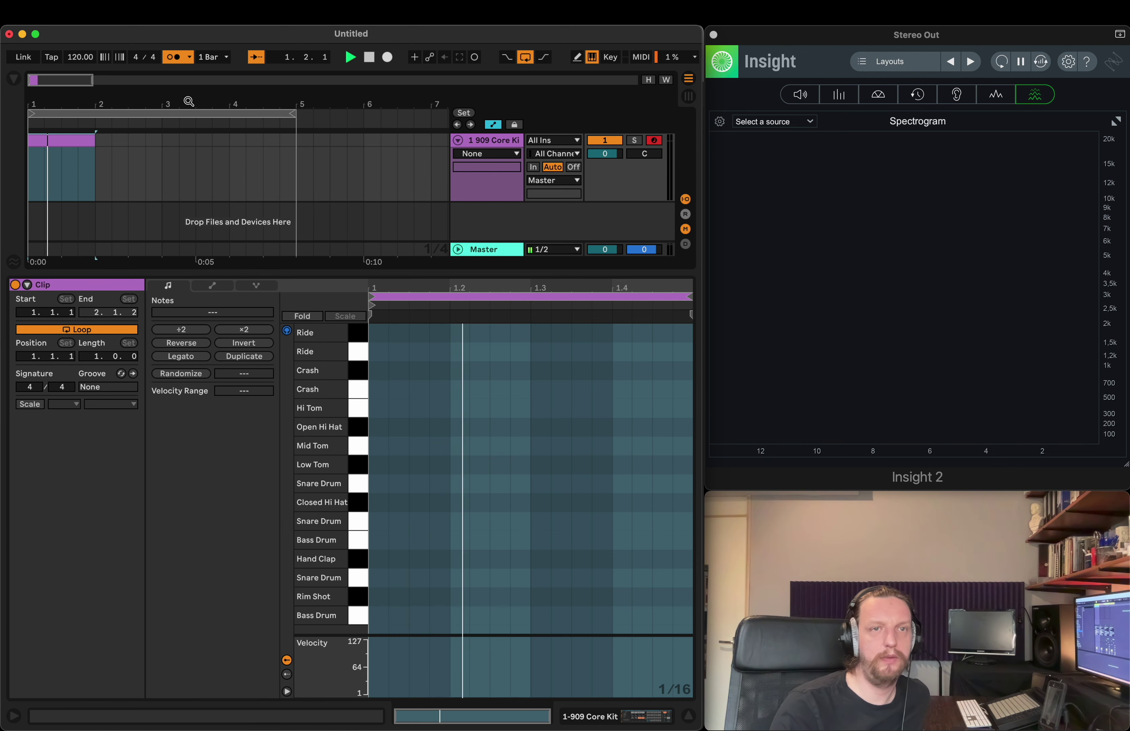
{"action": "key", "text": "space"}
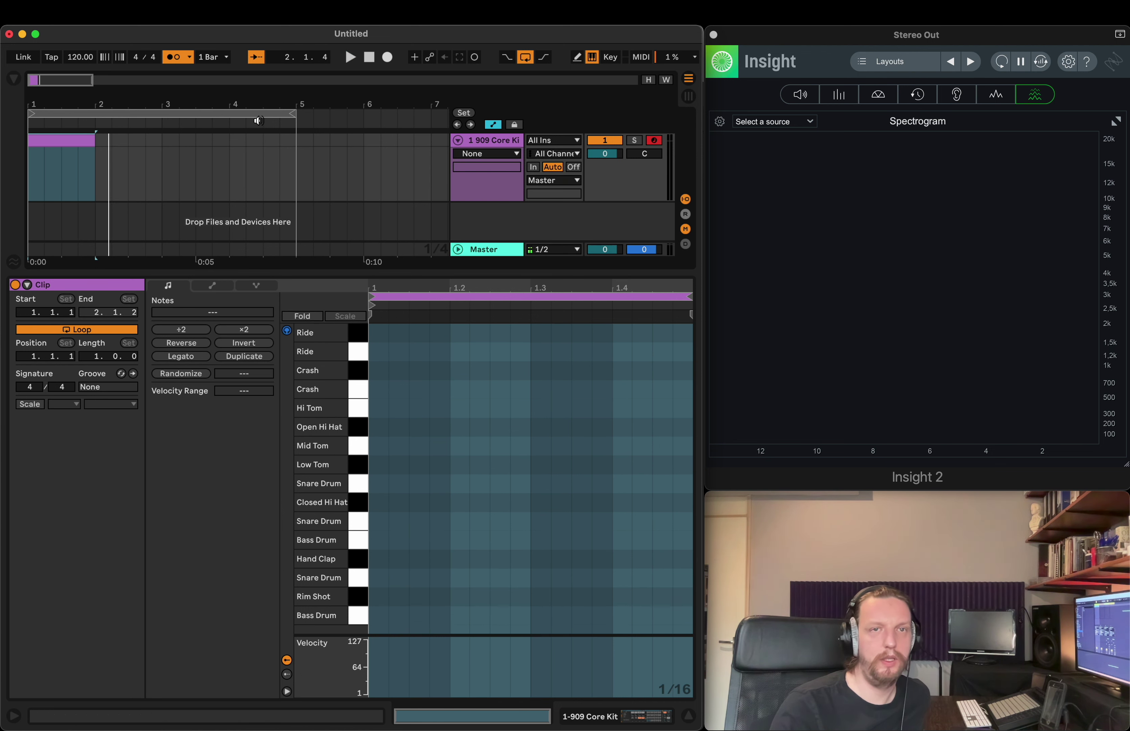
Step: Extend the drum clip in the arrangement to four bars, up to the start of bar 5, and play it back
{"action": "left_click_drag", "start_coordinate": [90, 142], "coordinate": [287, 134]}
{"action": "key", "text": "space"}
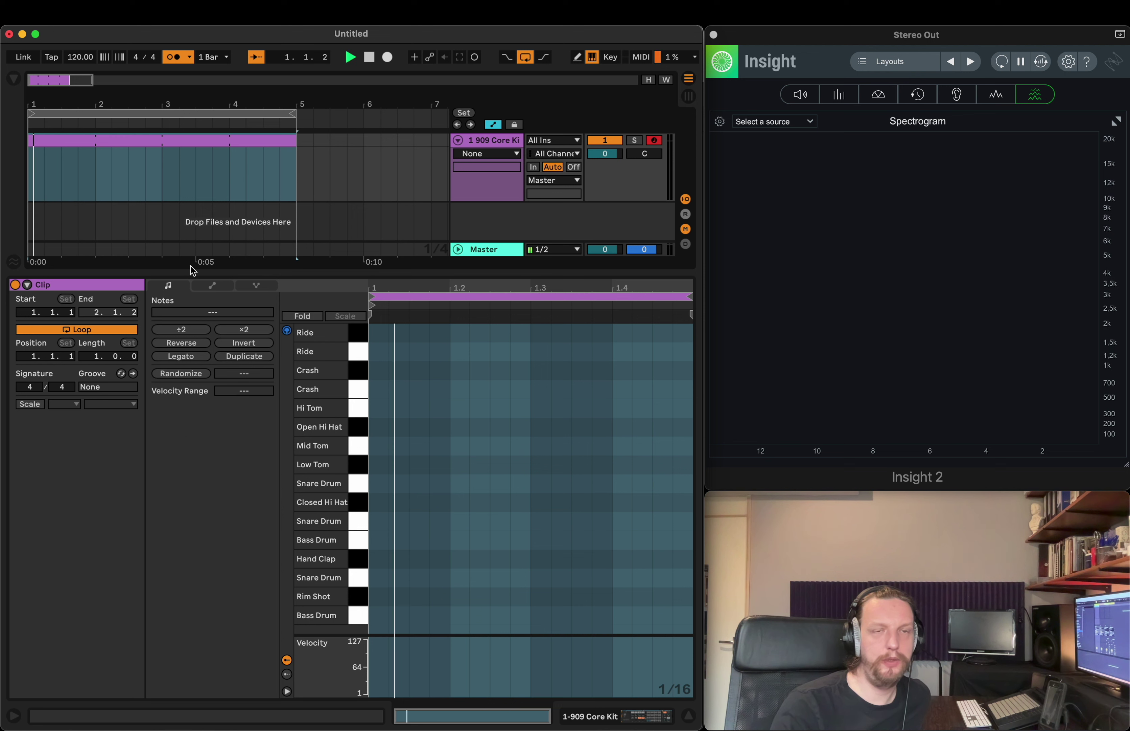
{"action": "key", "text": "space"}
Step: Draw C1 bass drum notes on all four beats and D1 snare drum notes on beats 2 and 4
{"action": "left_click", "coordinate": [375, 609]}
{"action": "left_click", "coordinate": [355, 614]}
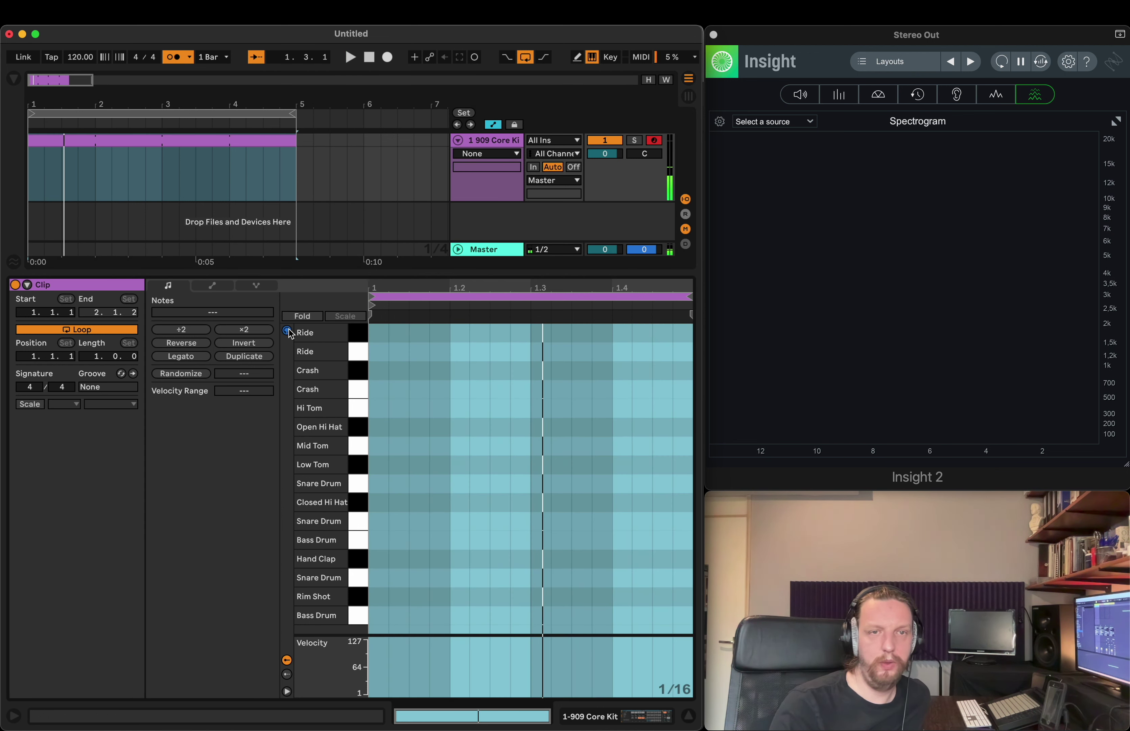
{"action": "double_click", "coordinate": [378, 616]}
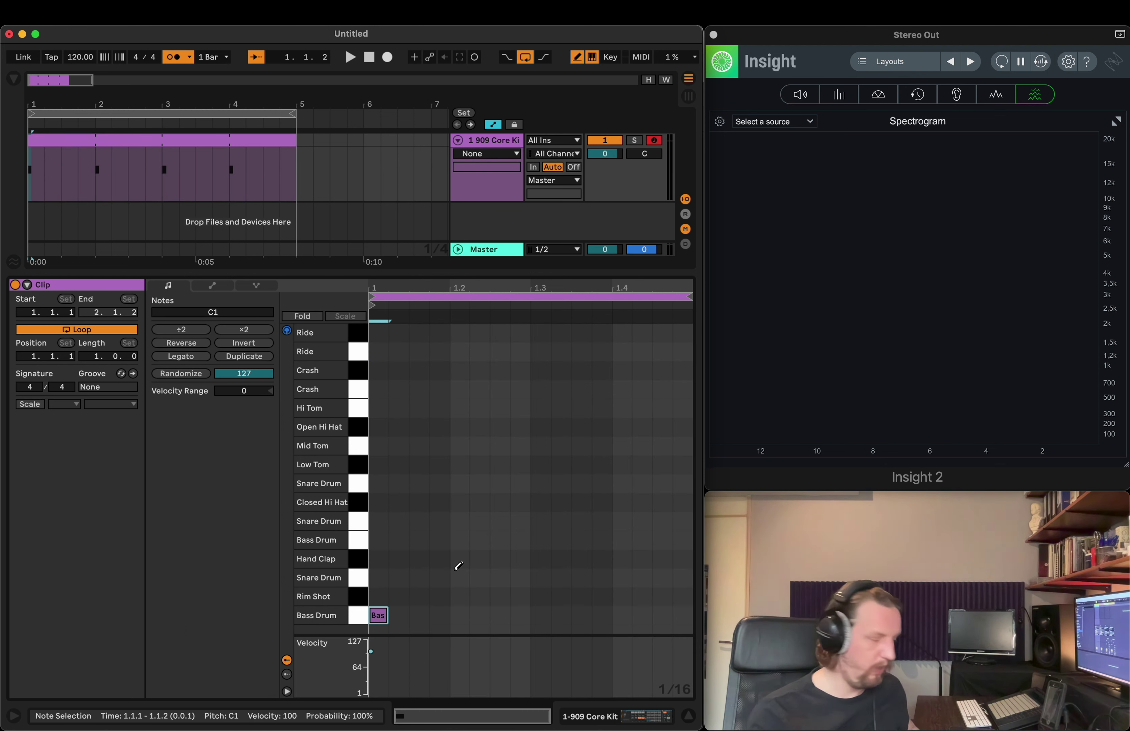
{"action": "key", "text": "b"}
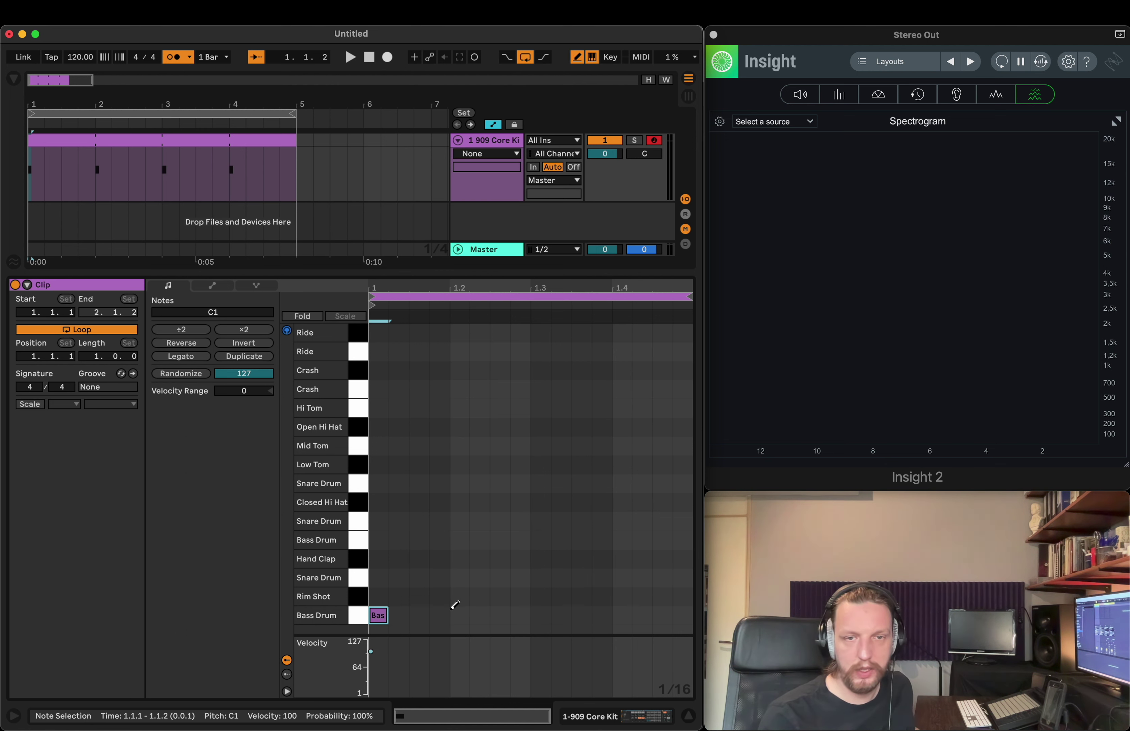
{"action": "left_click", "coordinate": [440, 613]}
{"action": "left_click_drag", "start_coordinate": [440, 613], "coordinate": [459, 610]}
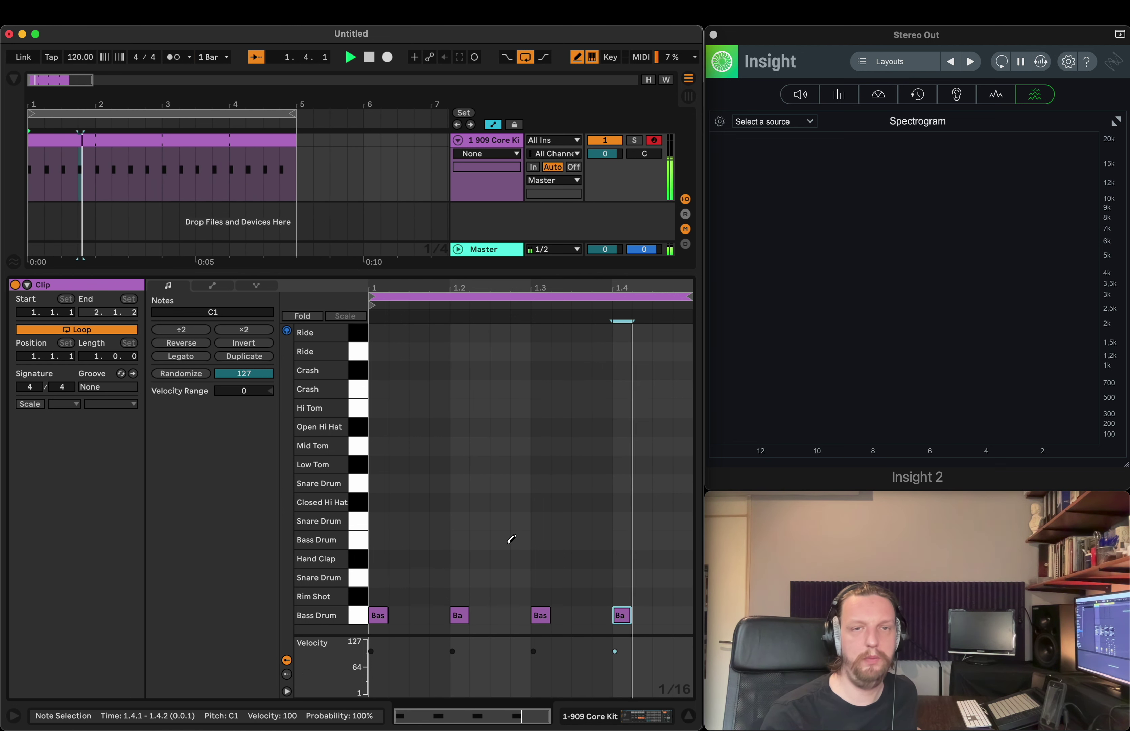
{"action": "left_click", "coordinate": [467, 577]}
{"action": "left_click", "coordinate": [617, 575]}
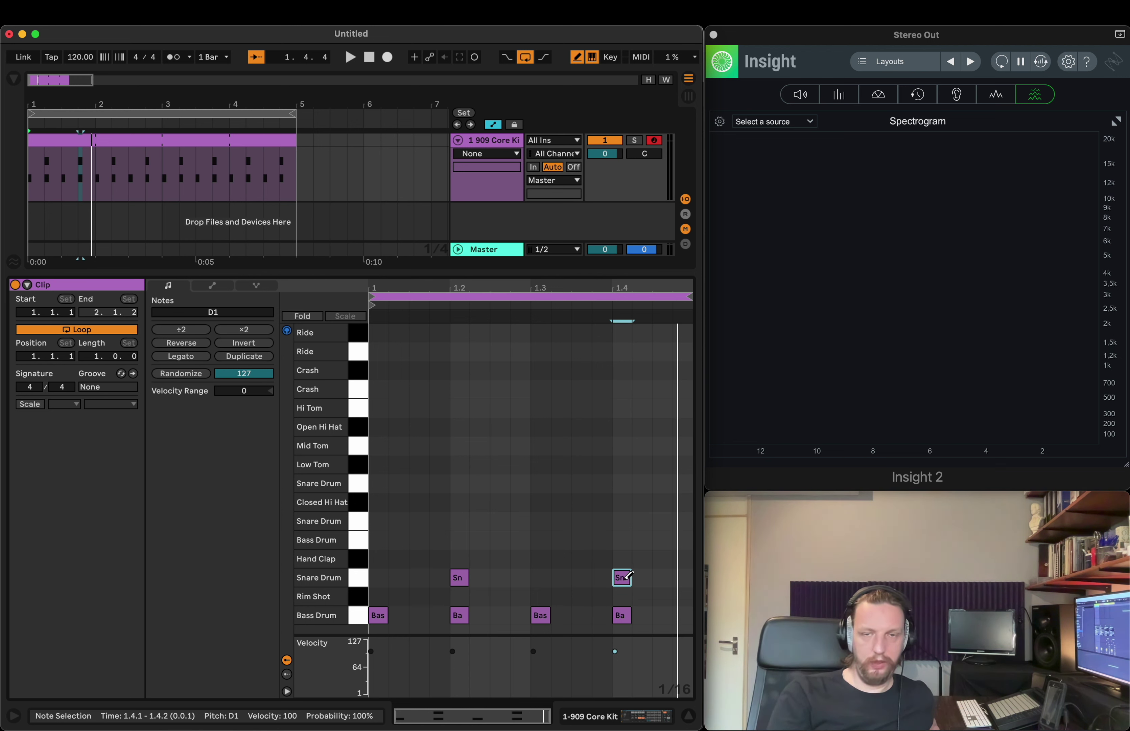
Step: Try the F1 snare drum on beat 4 during playback, then return that note to the D1 snare
{"action": "left_click", "coordinate": [627, 577]}
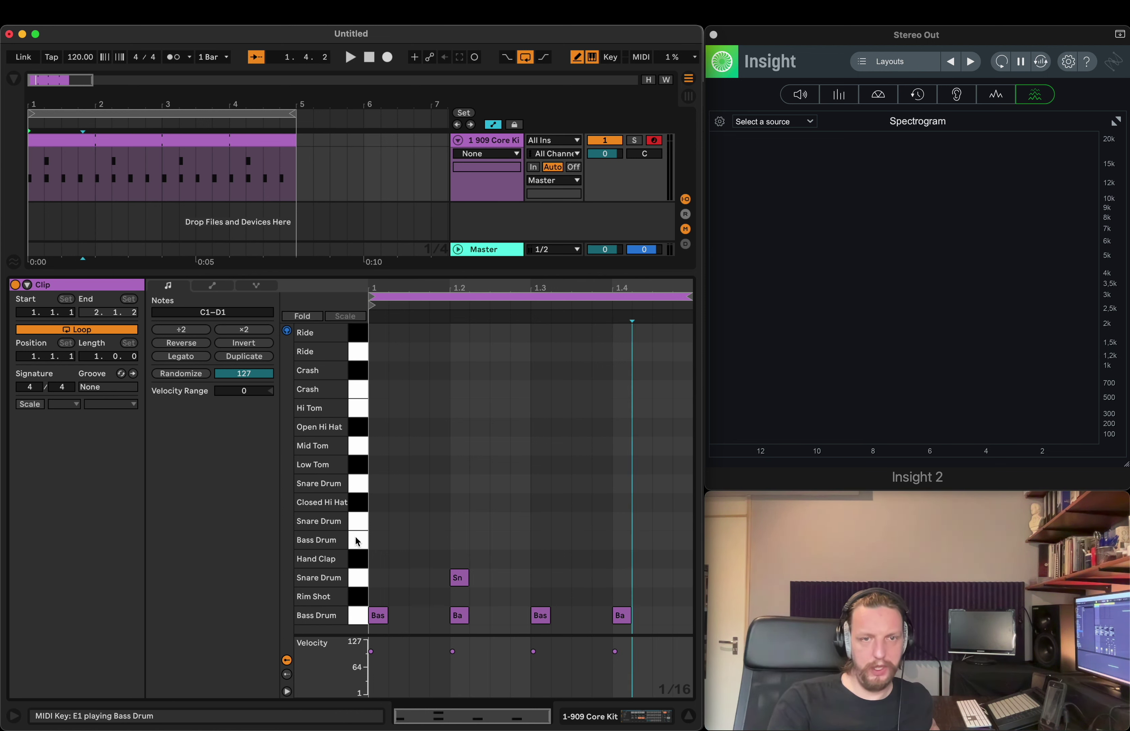
{"action": "left_click", "coordinate": [357, 525]}
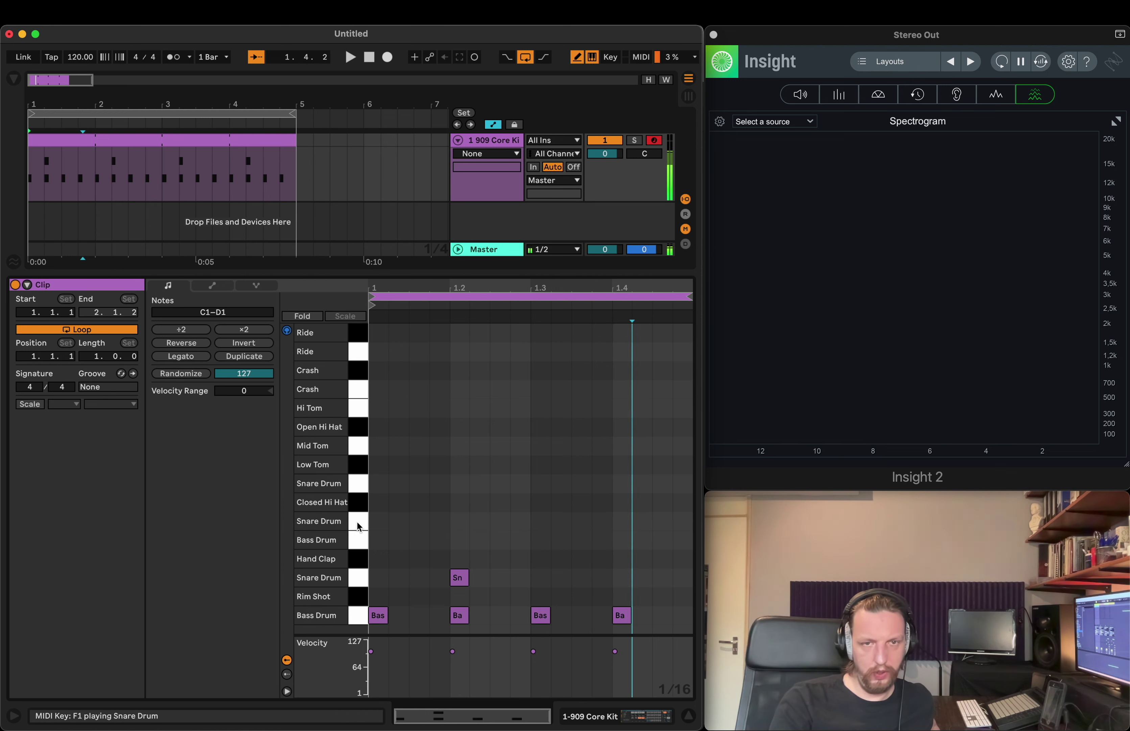
{"action": "left_click", "coordinate": [621, 523]}
{"action": "key", "text": "space"}
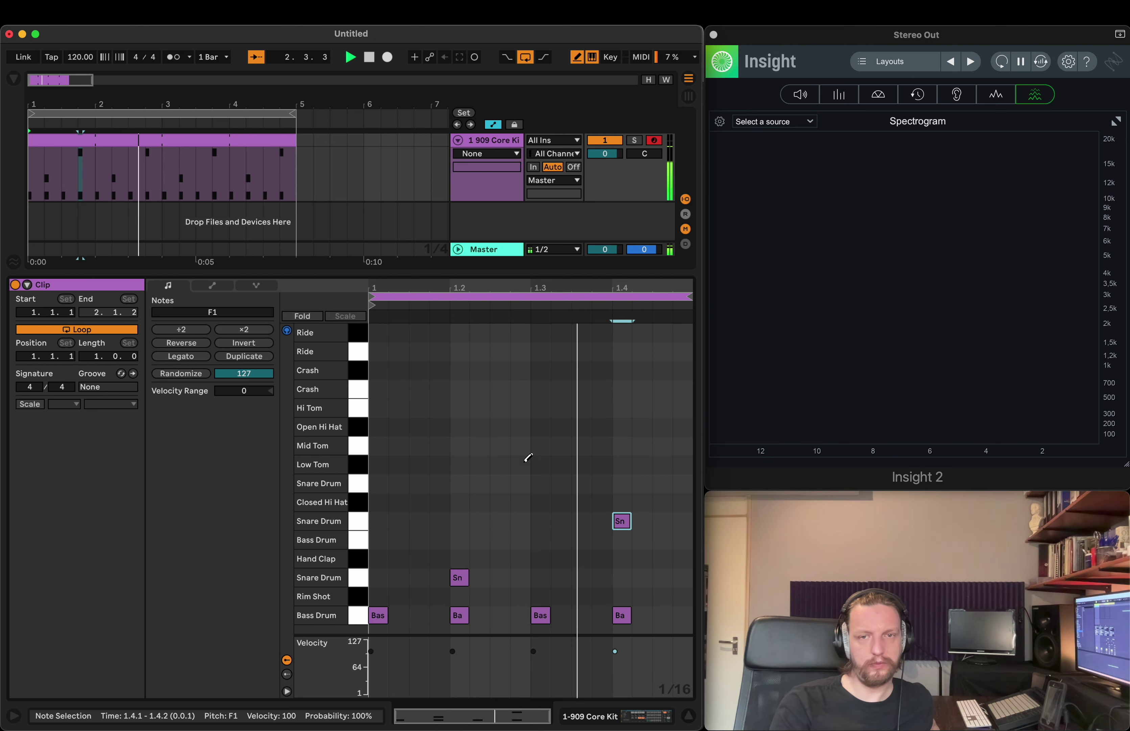
{"action": "left_click_drag", "start_coordinate": [626, 521], "coordinate": [625, 577]}
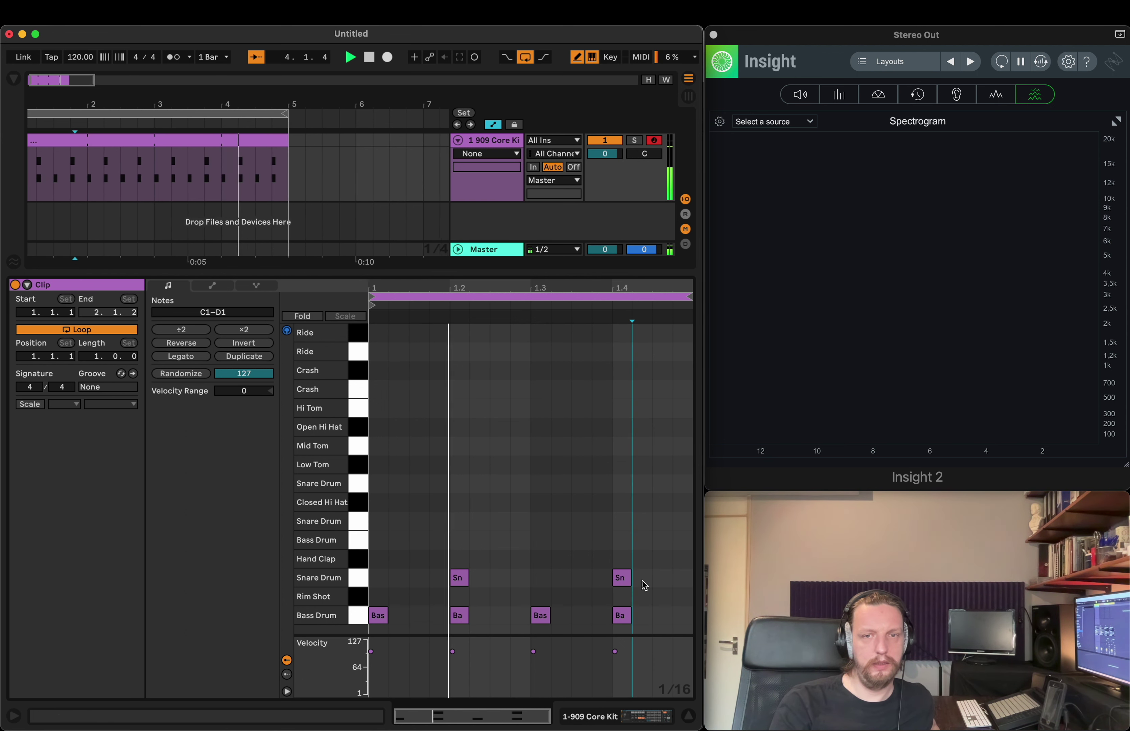
Step: Try layering the G1 snare drum on beat 4, then remove it and stop playback
{"action": "left_click", "coordinate": [620, 483]}
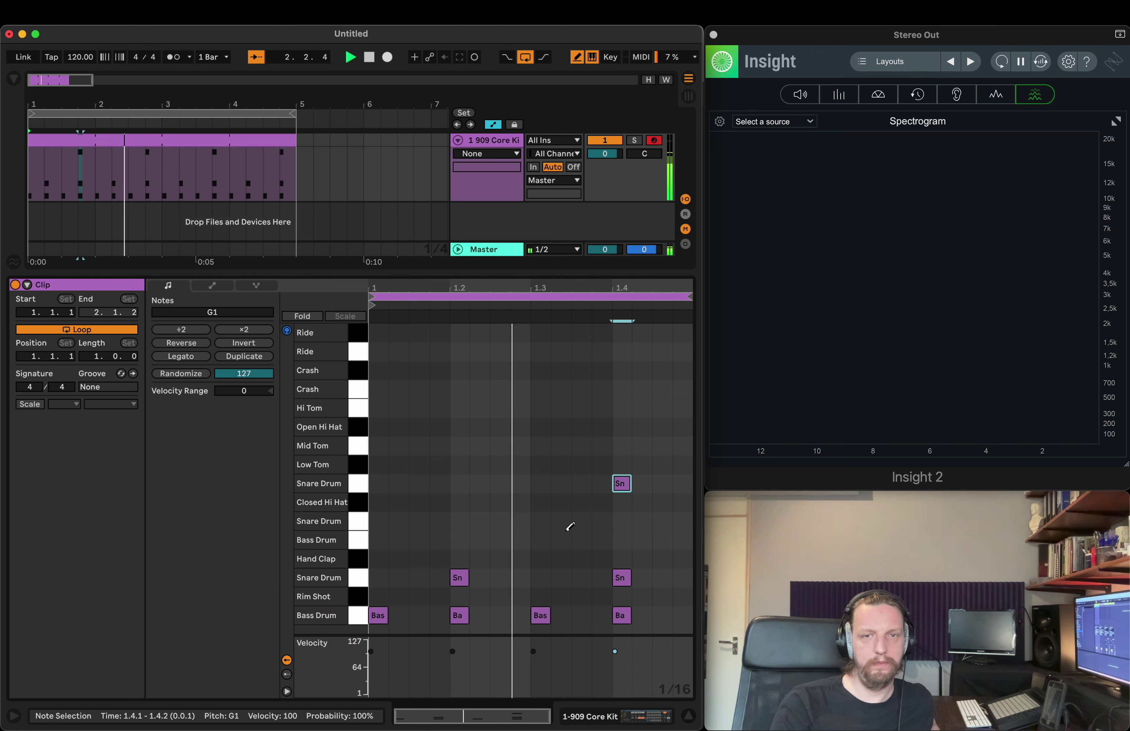
{"action": "left_click", "coordinate": [620, 483]}
{"action": "key", "text": "space"}
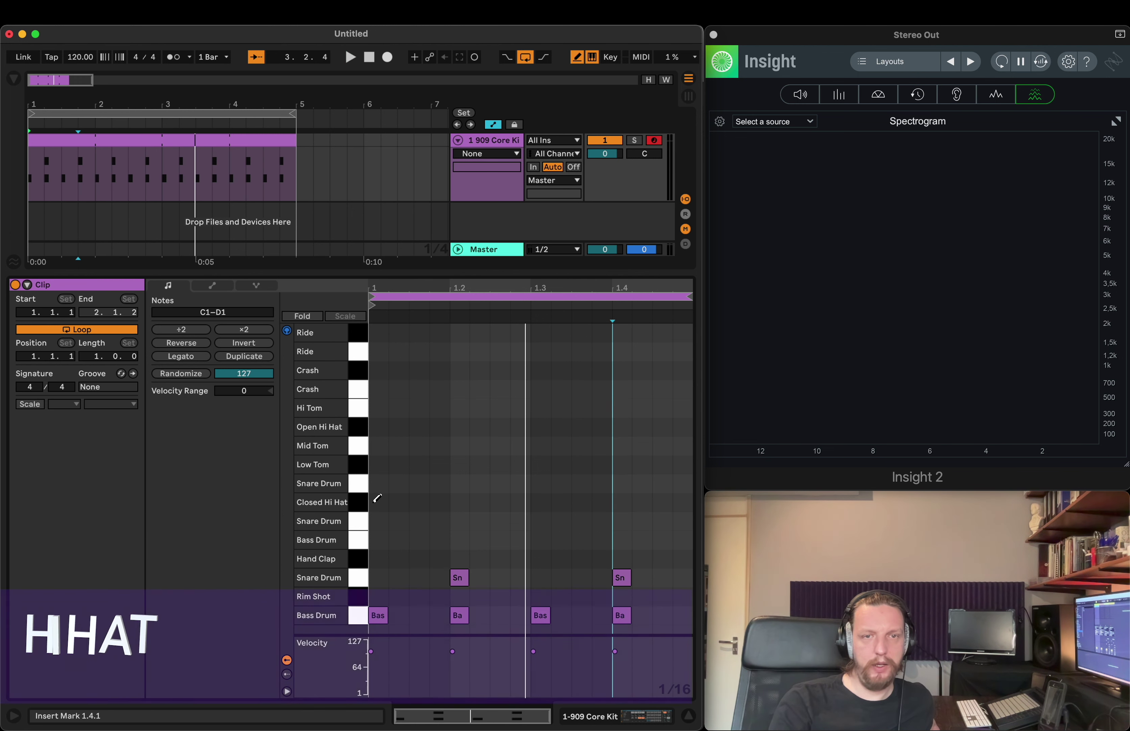
Step: Fill the Closed Hi Hat row with sixteenth notes across the whole bar and play the pattern
{"action": "left_click_drag", "start_coordinate": [378, 497], "coordinate": [688, 497]}
{"action": "key", "text": "space"}
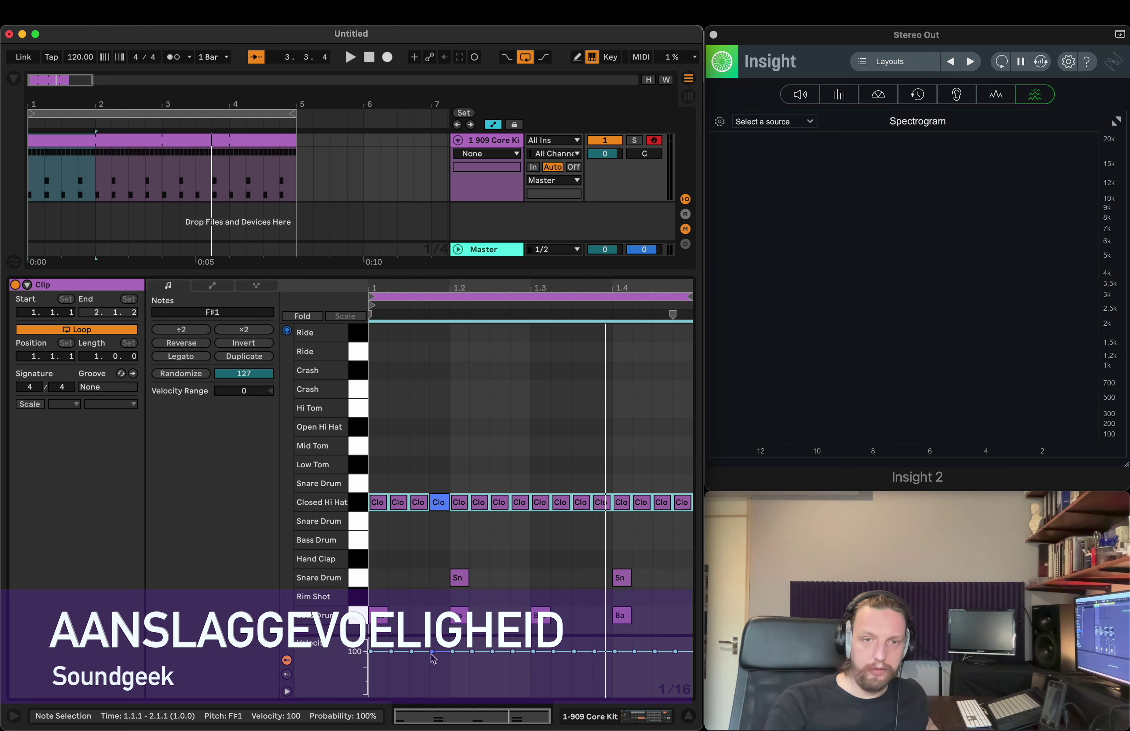
{"action": "key", "text": "space"}
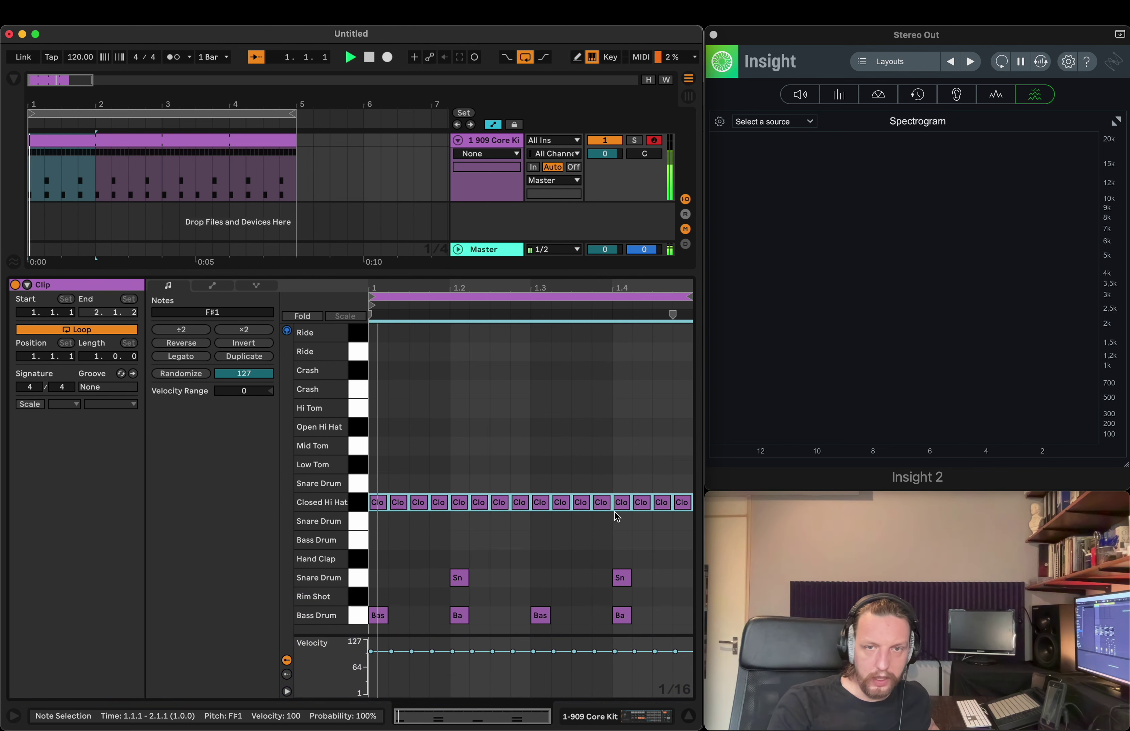
{"action": "key", "text": "space"}
Step: Lower all closed hi-hat velocities to 57, vary the individual hits with the last sixteenth at 76, and play the result
{"action": "left_click_drag", "start_coordinate": [457, 652], "coordinate": [457, 671]}
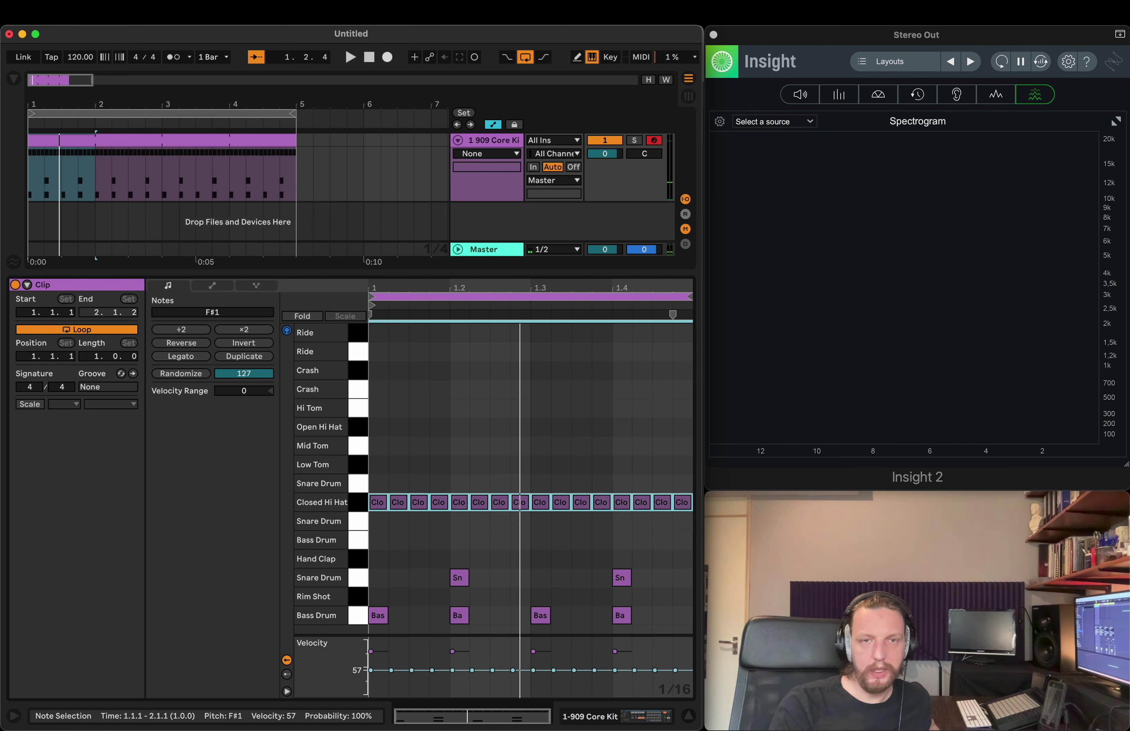
{"action": "key", "text": "space"}
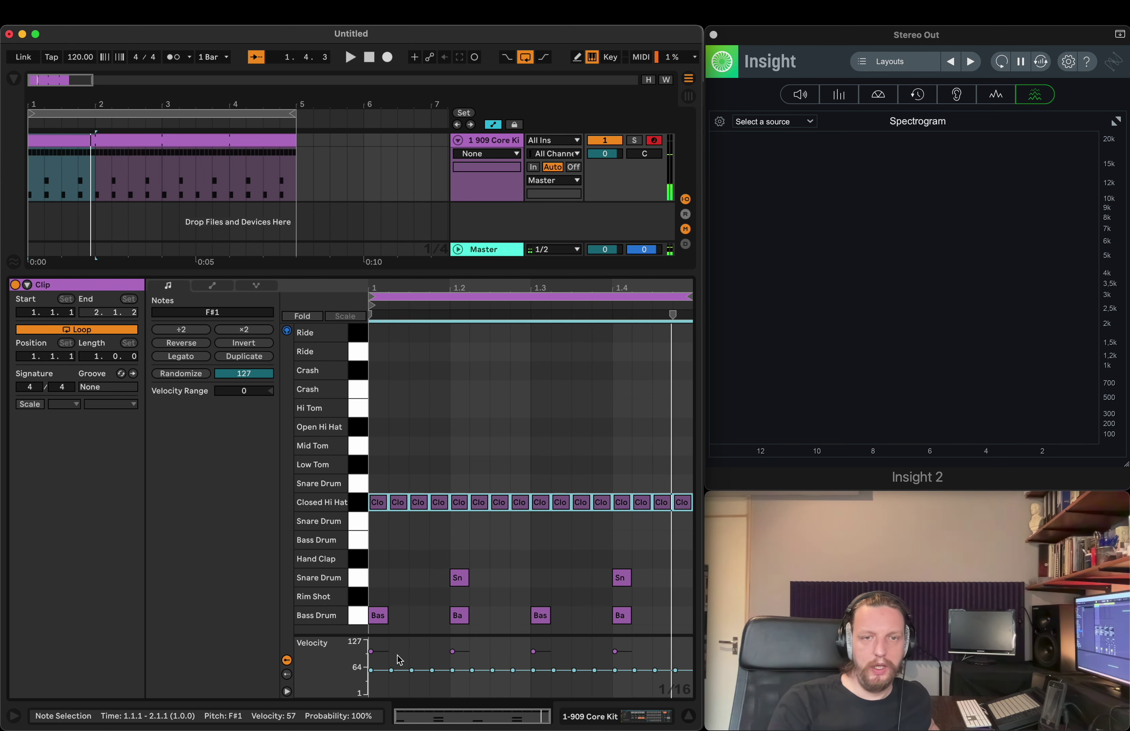
{"action": "left_click", "coordinate": [391, 669]}
{"action": "key", "text": "space"}
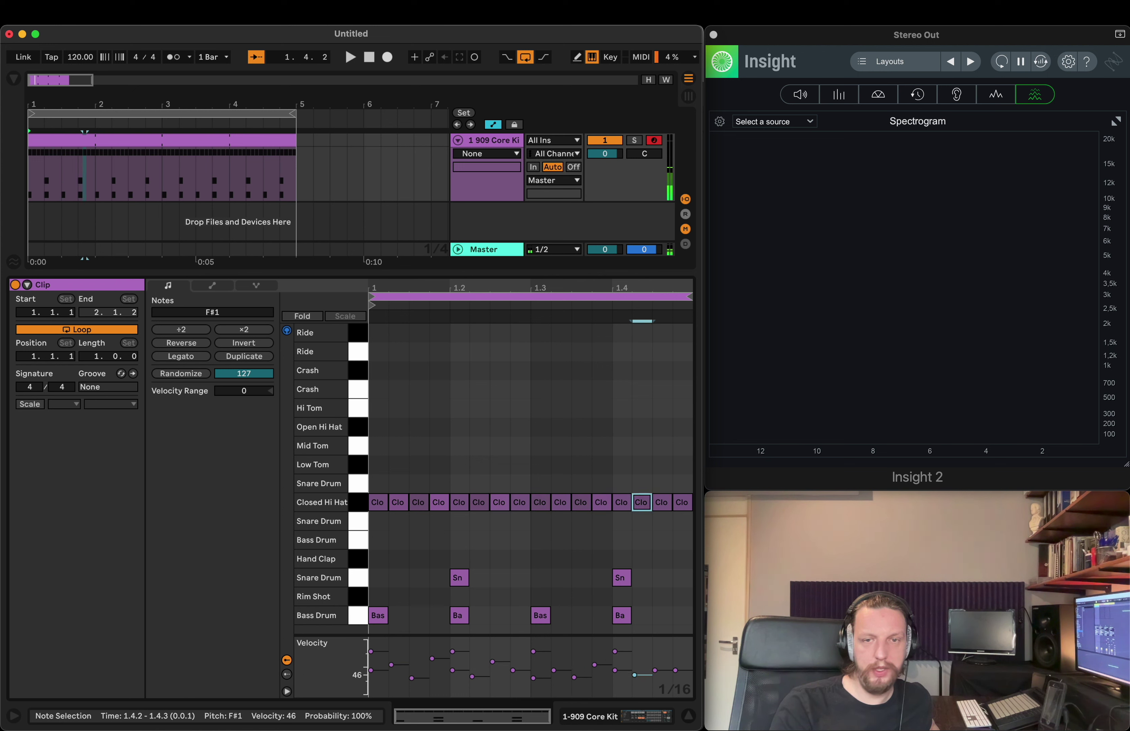
{"action": "left_click_drag", "start_coordinate": [675, 671], "coordinate": [676, 664]}
{"action": "key", "text": "space"}
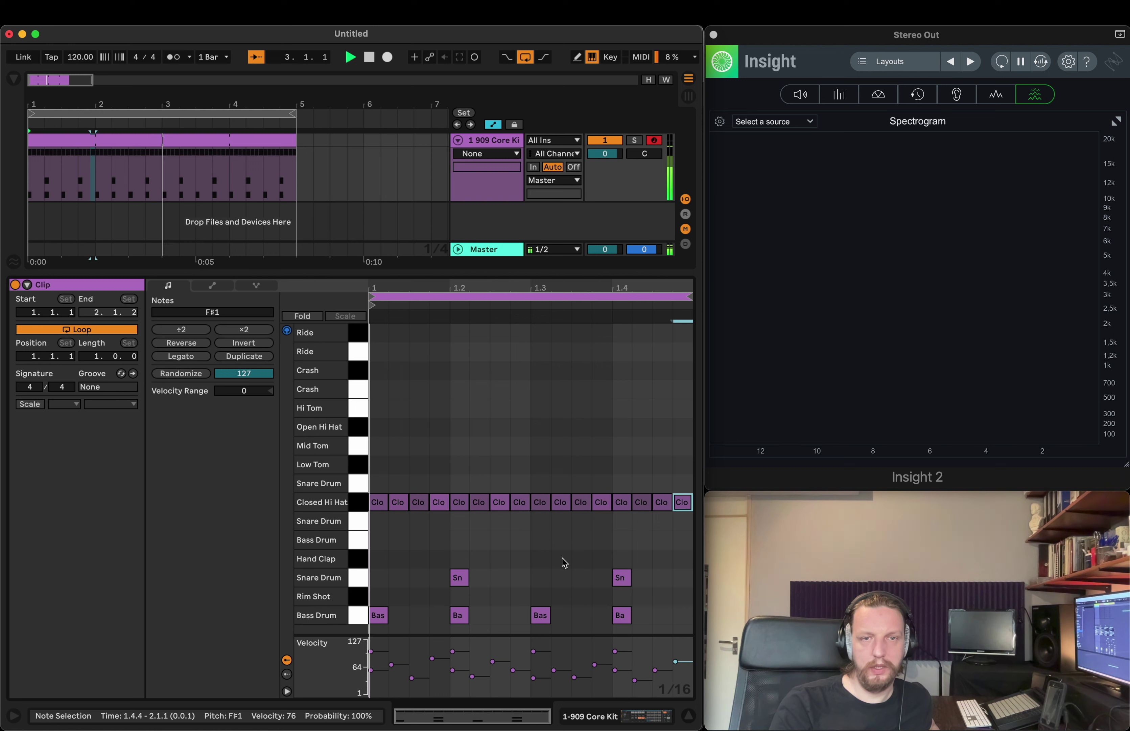
{"action": "key", "text": "space"}
Step: Select all closed hi-hat notes, randomize their velocities twice with the amount at 127, and listen to the pattern
{"action": "left_click", "coordinate": [361, 504]}
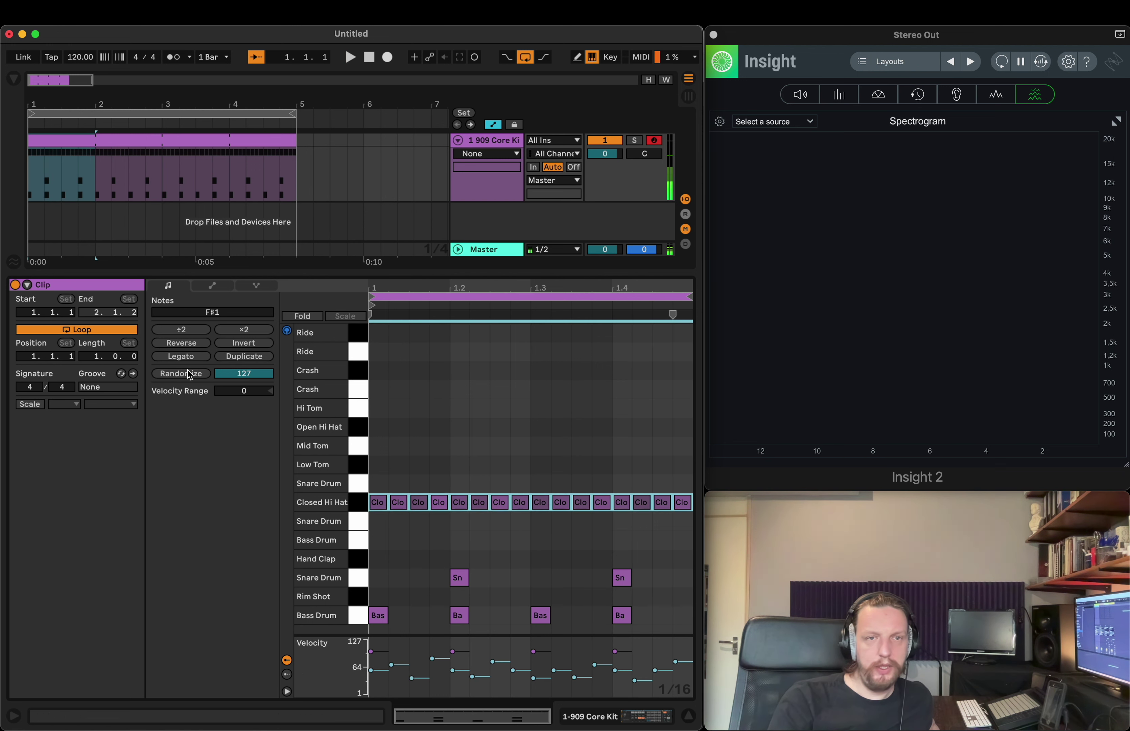
{"action": "left_click", "coordinate": [179, 375]}
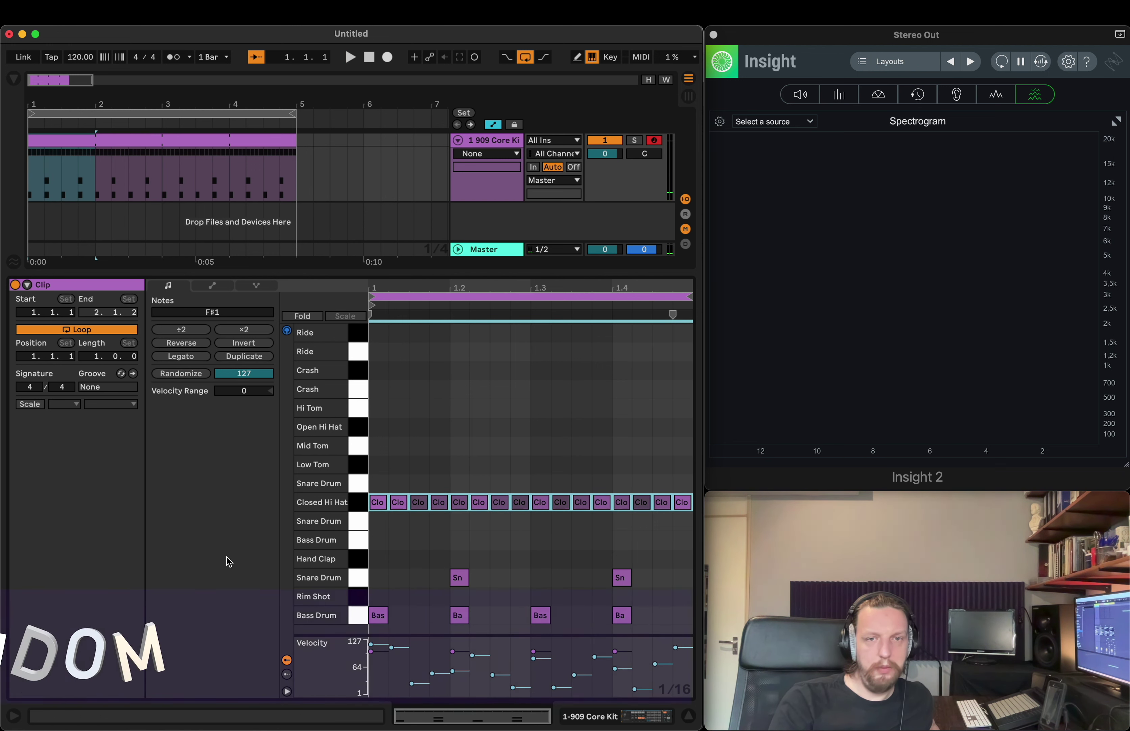
{"action": "left_click", "coordinate": [188, 372]}
{"action": "key", "text": "space"}
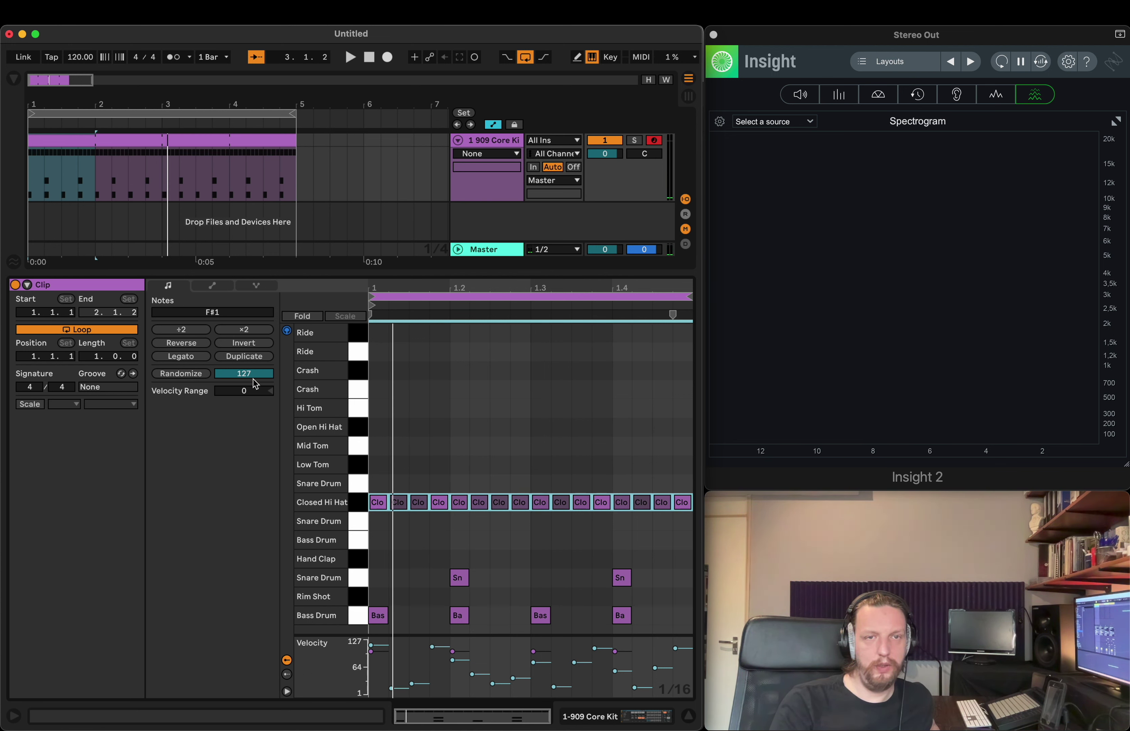
Step: Try Velocity Range values of +44 and -127 on the hi-hat notes, randomizing their velocities again after each
{"action": "left_click_drag", "start_coordinate": [255, 397], "coordinate": [255, 376]}
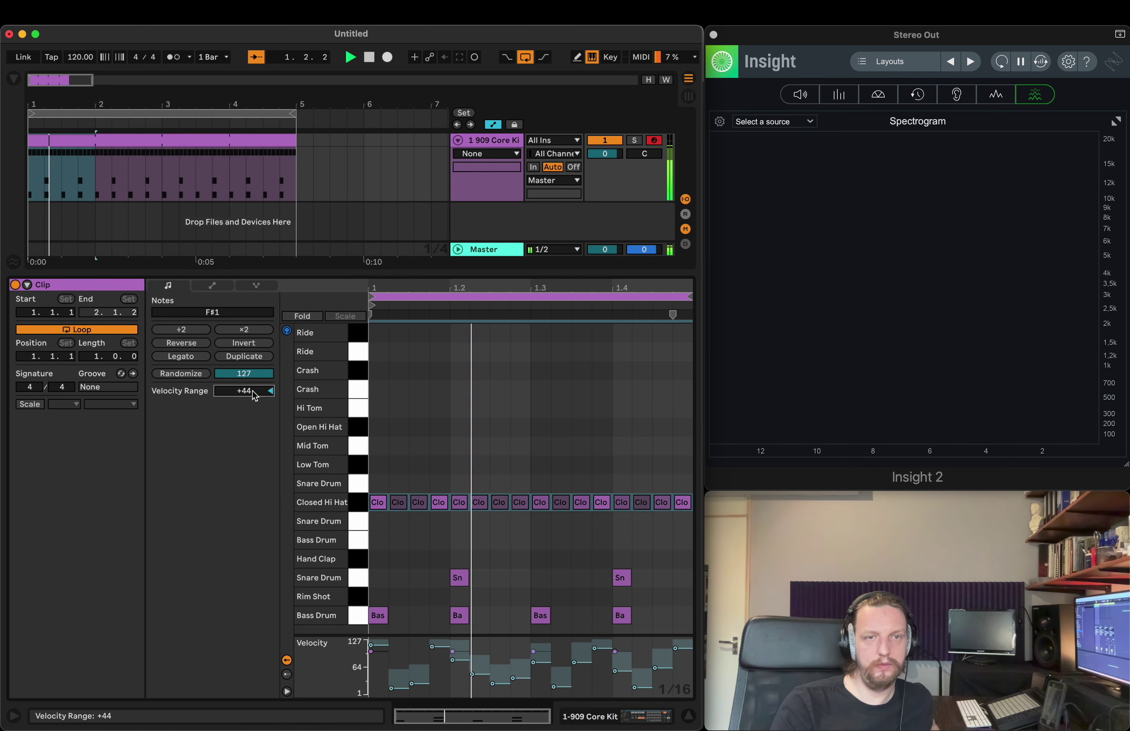
{"action": "left_click", "coordinate": [188, 374]}
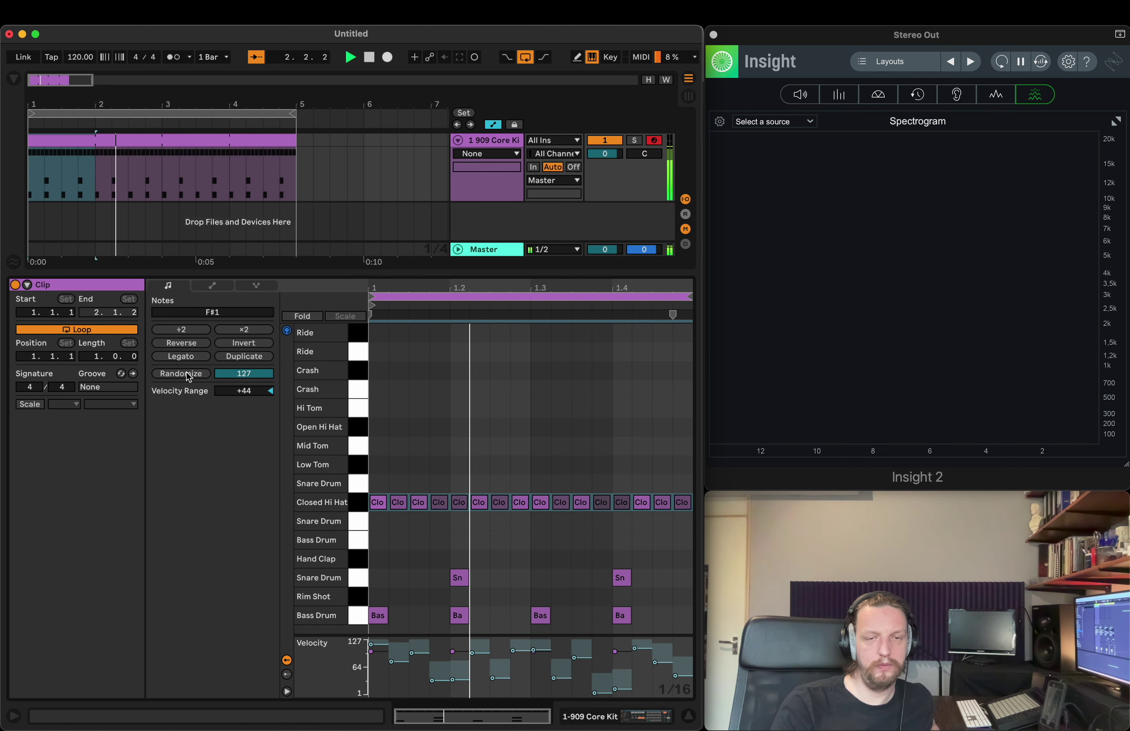
{"action": "left_click_drag", "start_coordinate": [246, 397], "coordinate": [245, 428]}
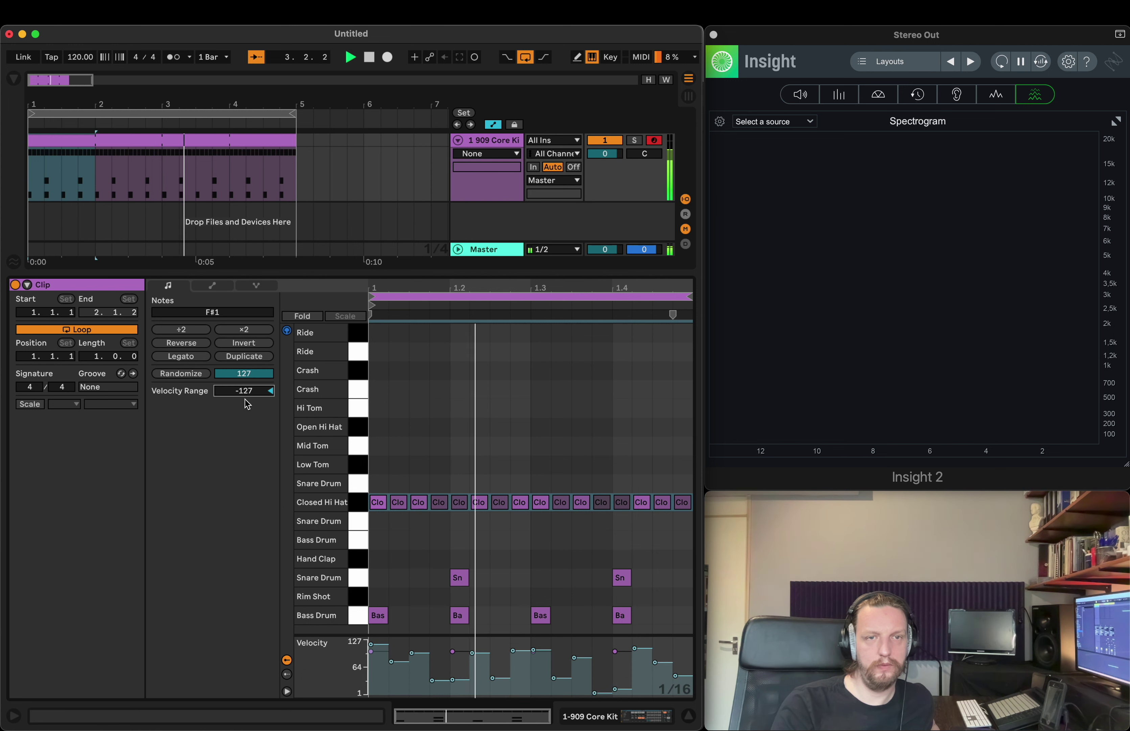
{"action": "left_click", "coordinate": [185, 373]}
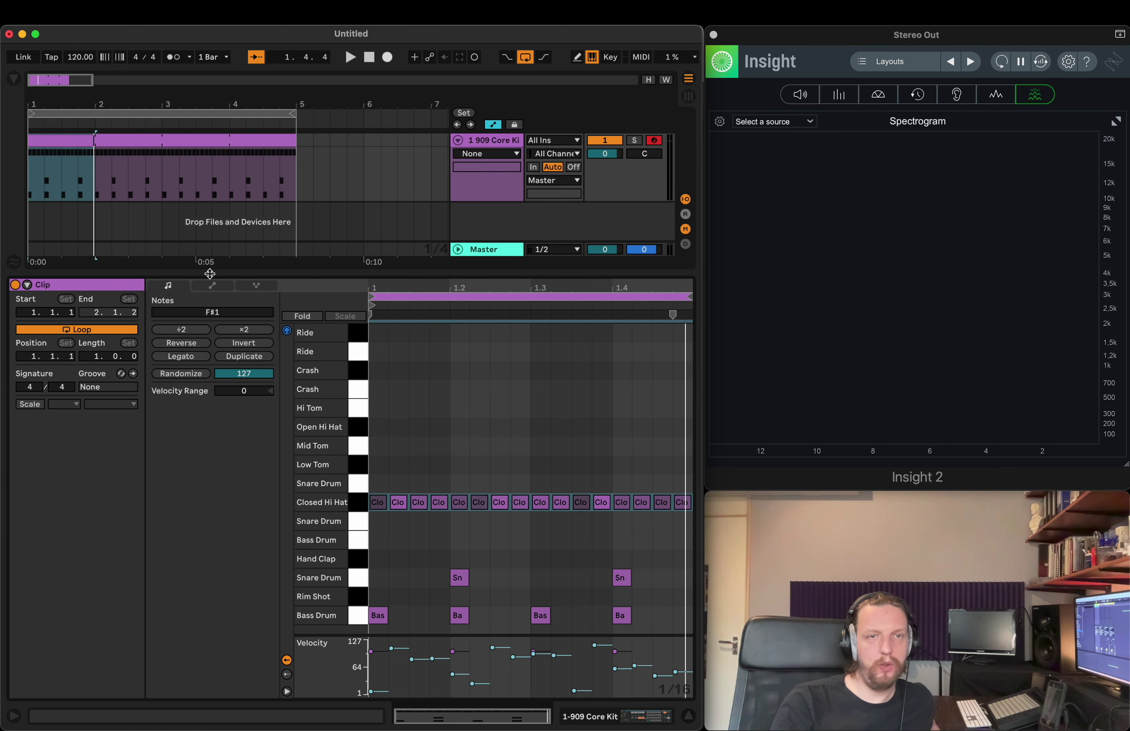
Step: Enlarge the arrangement area and open the Groove Pool
{"action": "left_click_drag", "start_coordinate": [214, 272], "coordinate": [214, 445]}
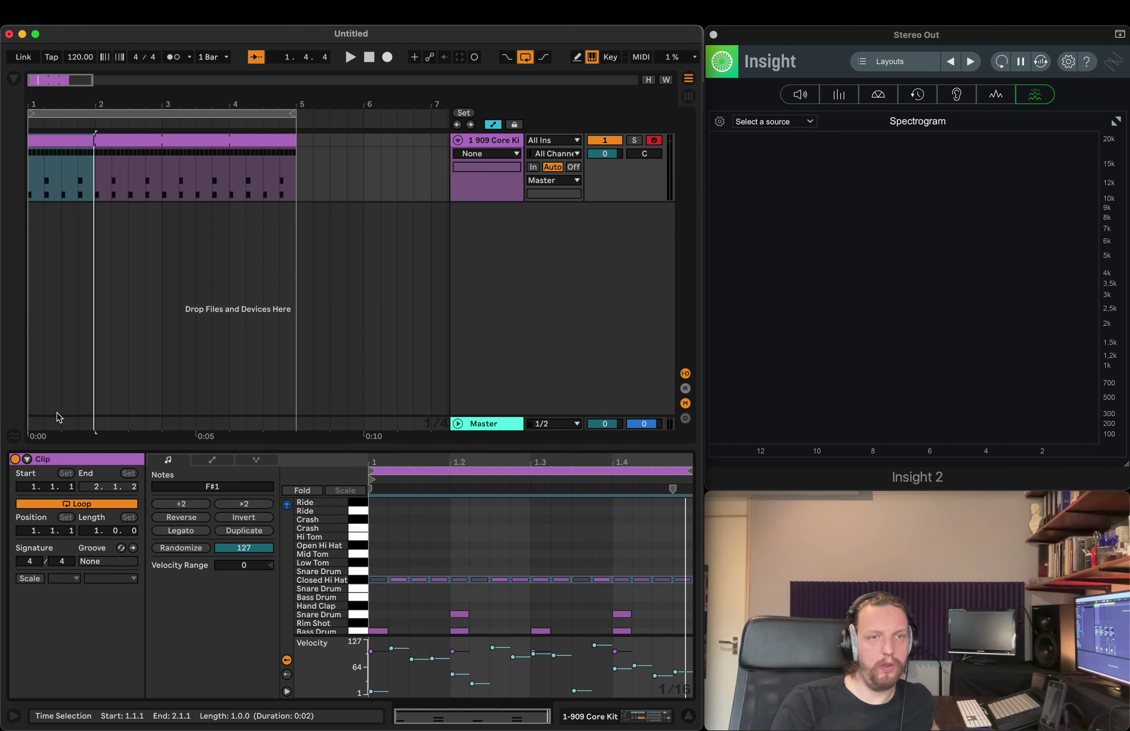
{"action": "left_click", "coordinate": [14, 436]}
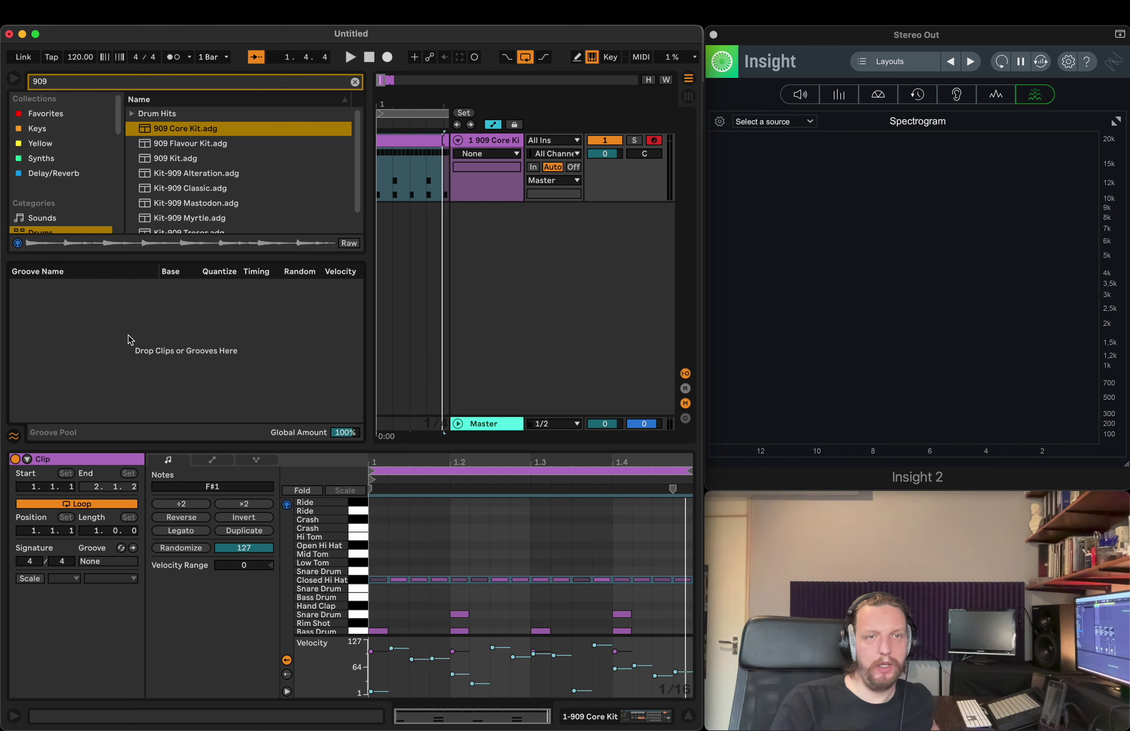
Step: Load the Swing Notator 16C groove into the Groove Pool and assign it as the clip's groove
{"action": "left_click", "coordinate": [356, 84]}
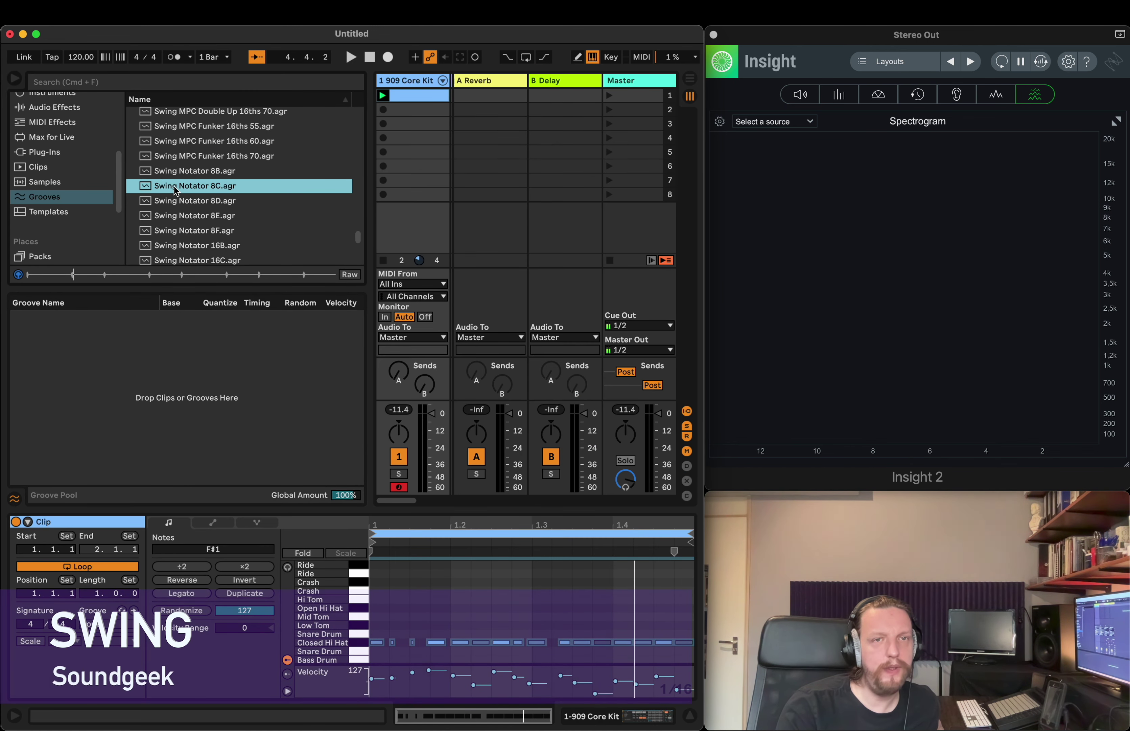
{"action": "scroll", "coordinate": [214, 208], "scroll_direction": "down", "scroll_amount": 1}
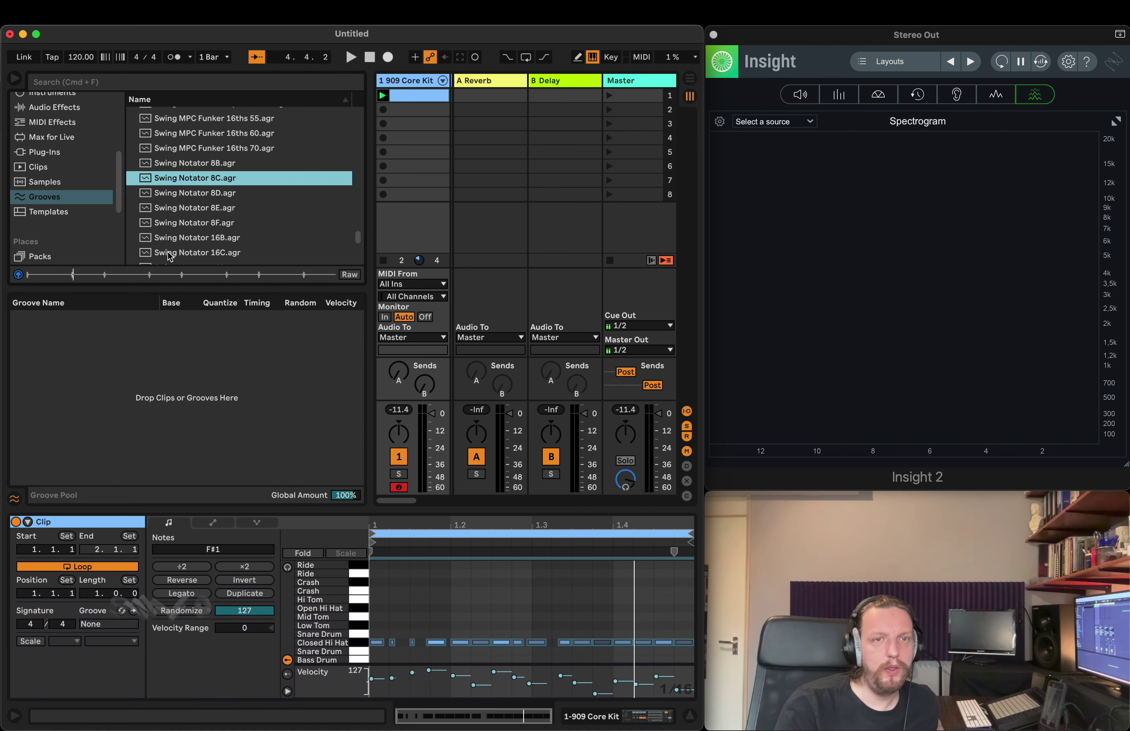
{"action": "left_click", "coordinate": [197, 256]}
{"action": "left_click_drag", "start_coordinate": [196, 256], "coordinate": [201, 399]}
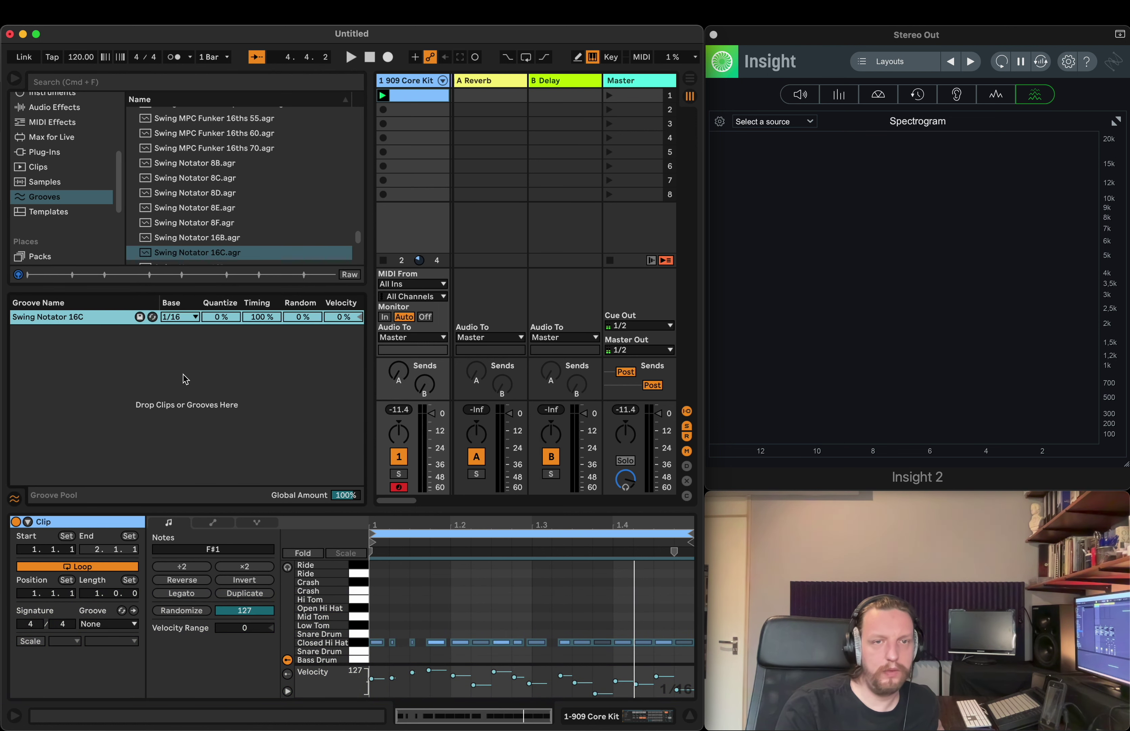
{"action": "left_click", "coordinate": [133, 625]}
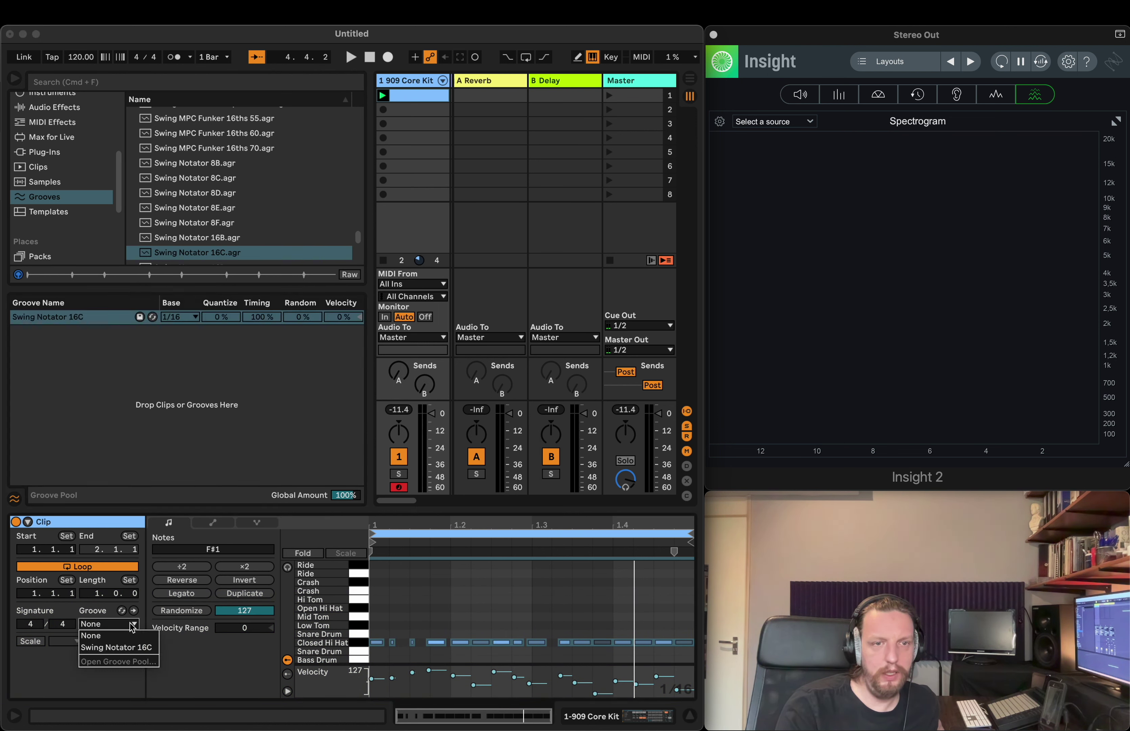
{"action": "left_click", "coordinate": [134, 648]}
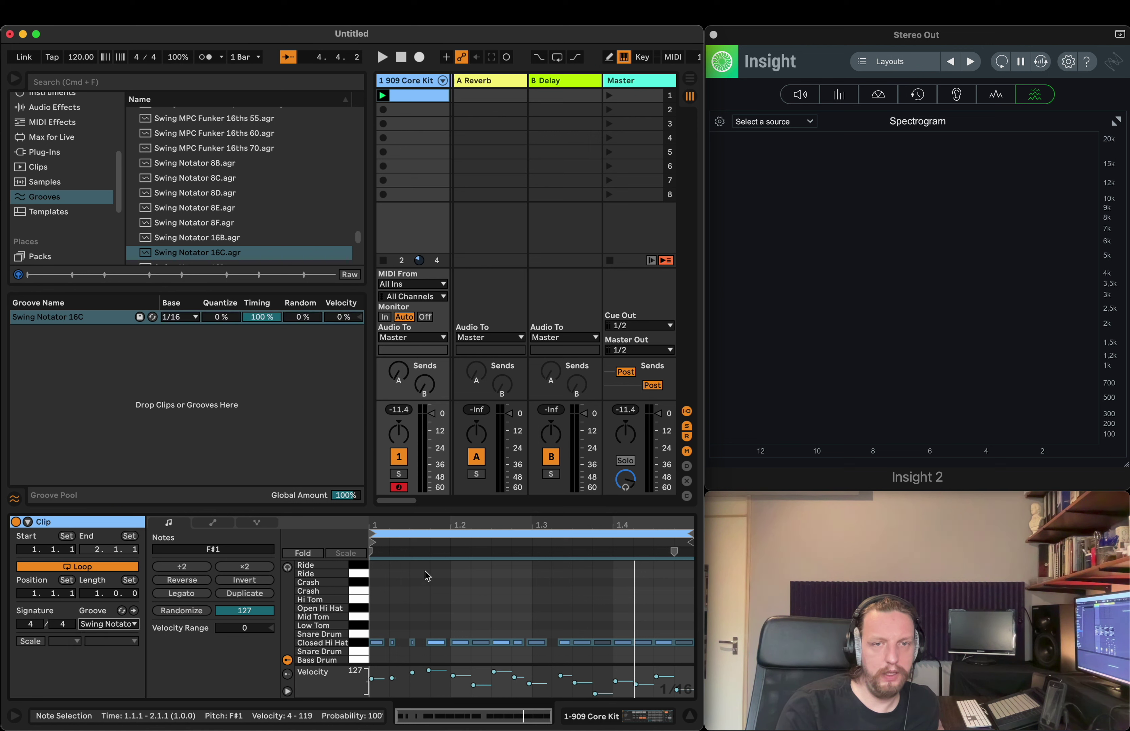
Step: Replace the first clip with an empty one-bar MIDI clip and draw closed hi-hats on all sixteenths during playback
{"action": "key", "text": "Delete"}
{"action": "double_click", "coordinate": [427, 97]}
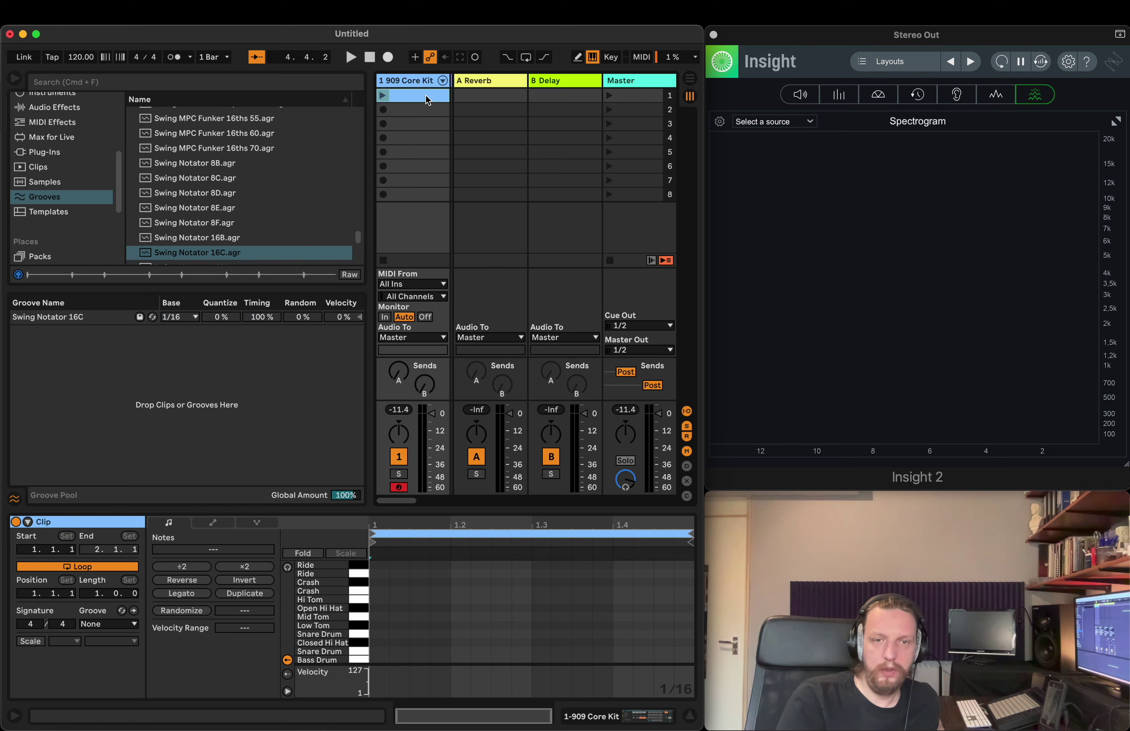
{"action": "left_click_drag", "start_coordinate": [457, 511], "coordinate": [475, 333]}
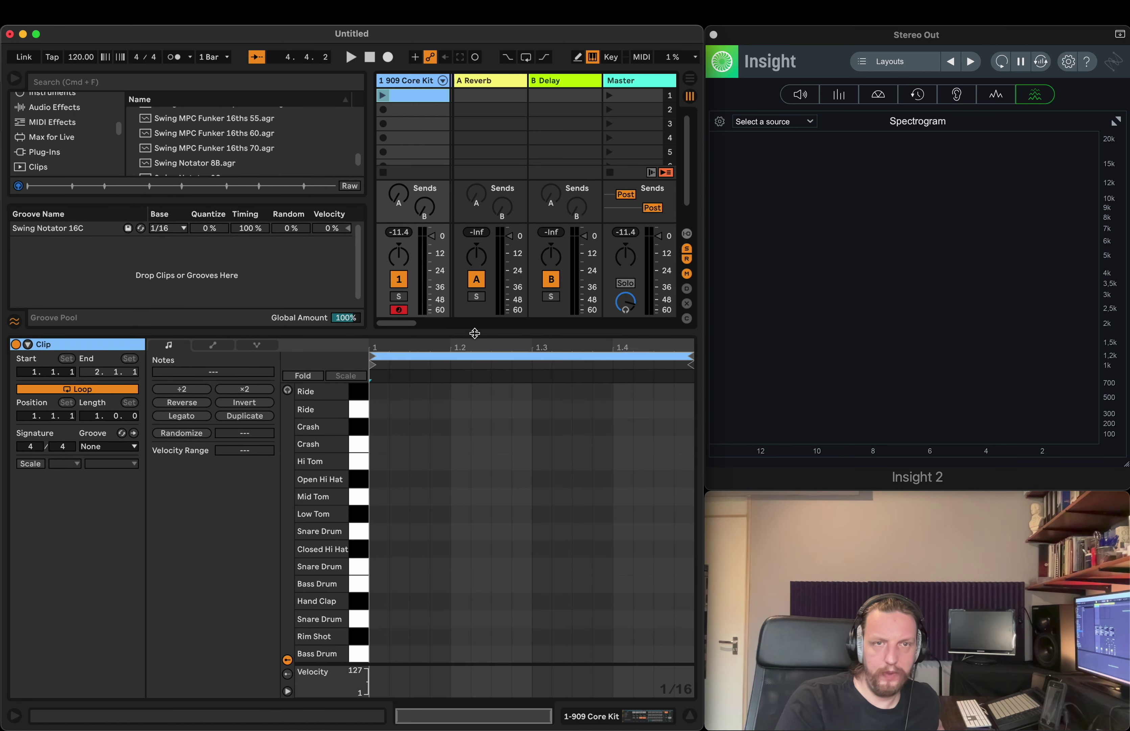
{"action": "left_click", "coordinate": [358, 549]}
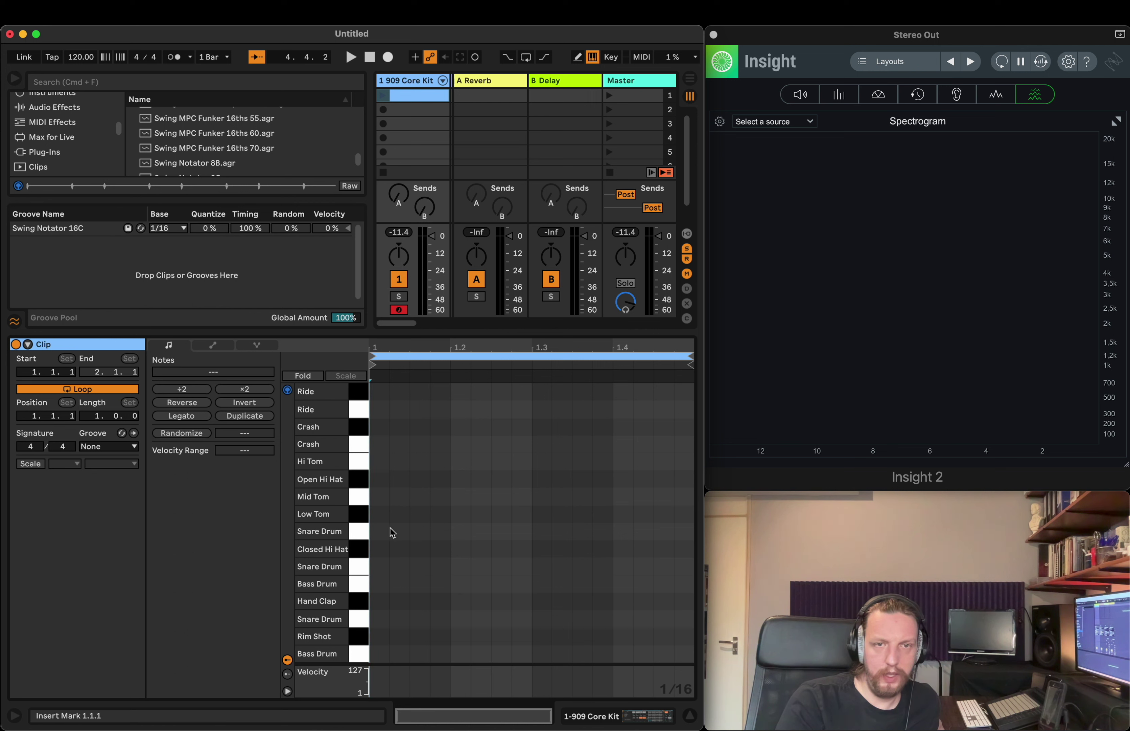
{"action": "key", "text": "space"}
{"action": "left_click_drag", "start_coordinate": [375, 548], "coordinate": [684, 542]}
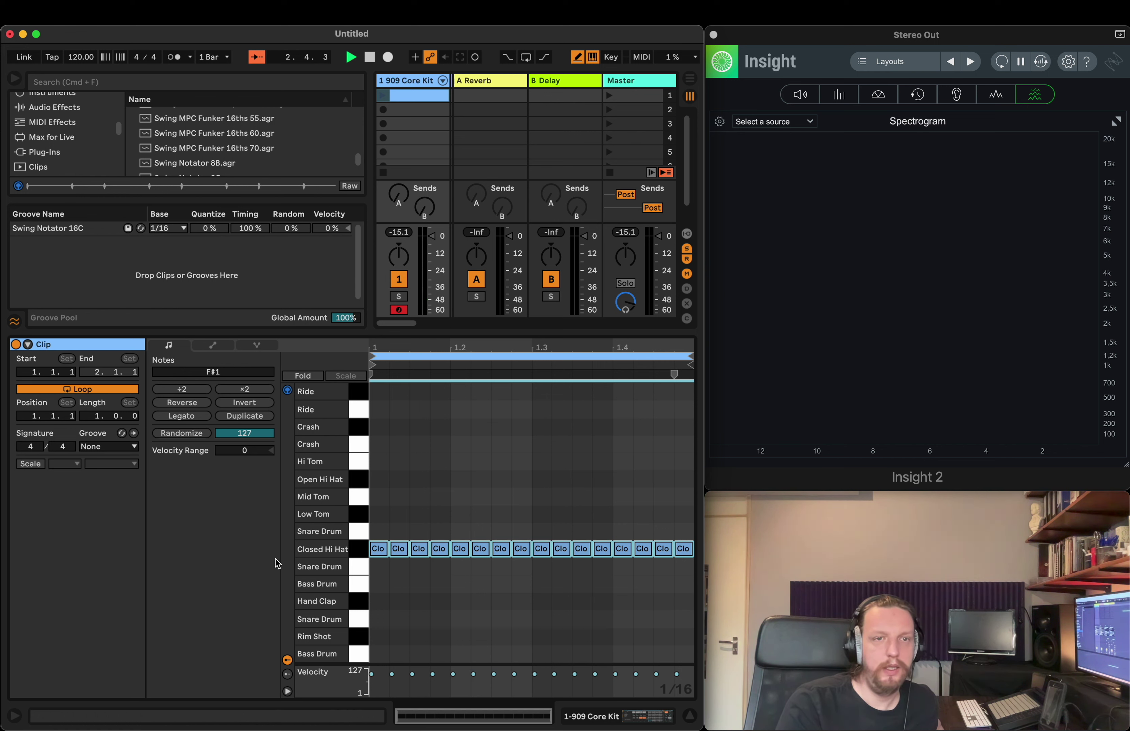
Step: Assign the Swing Notator 16C groove to the hi-hat clip, commit it to the notes, and play the clip
{"action": "left_click", "coordinate": [362, 550]}
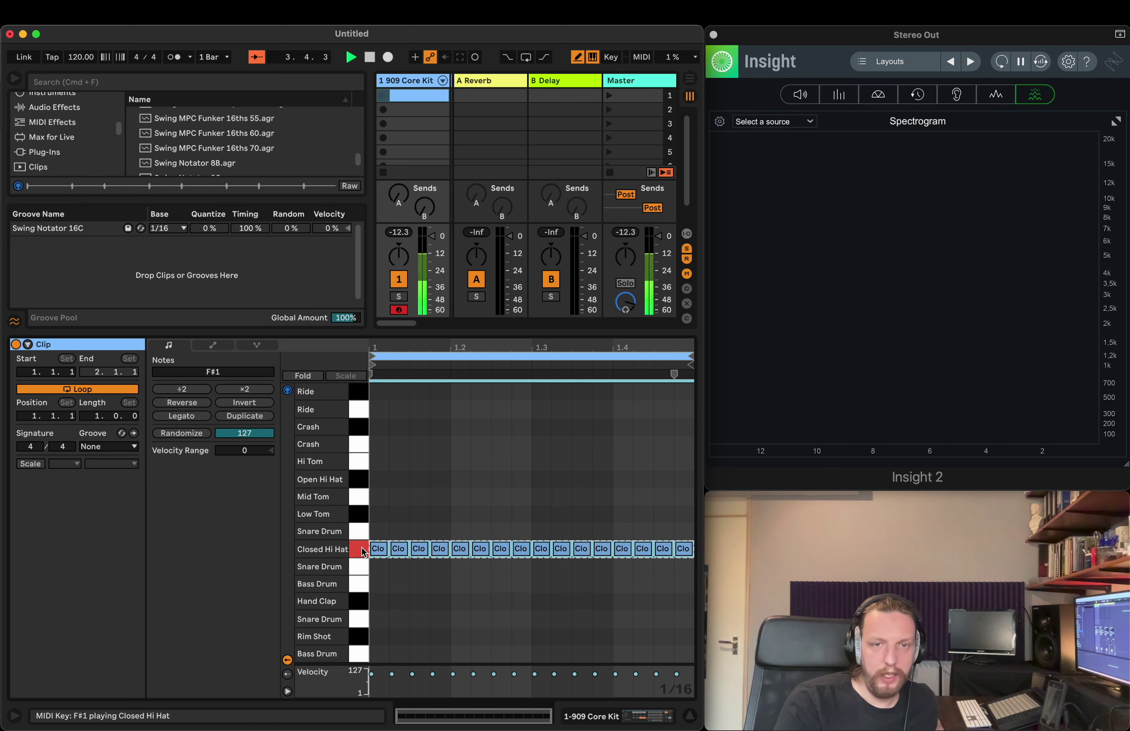
{"action": "left_click", "coordinate": [133, 447]}
{"action": "left_click", "coordinate": [130, 468]}
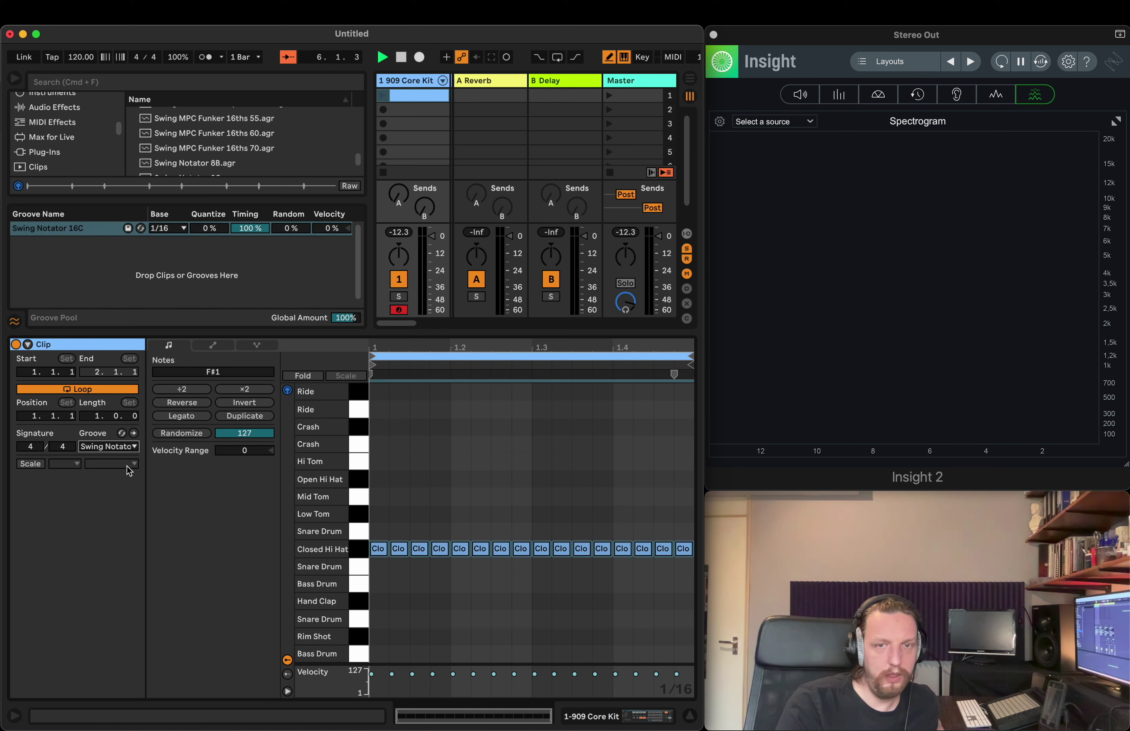
{"action": "key", "text": "super+a"}
{"action": "left_click", "coordinate": [134, 433]}
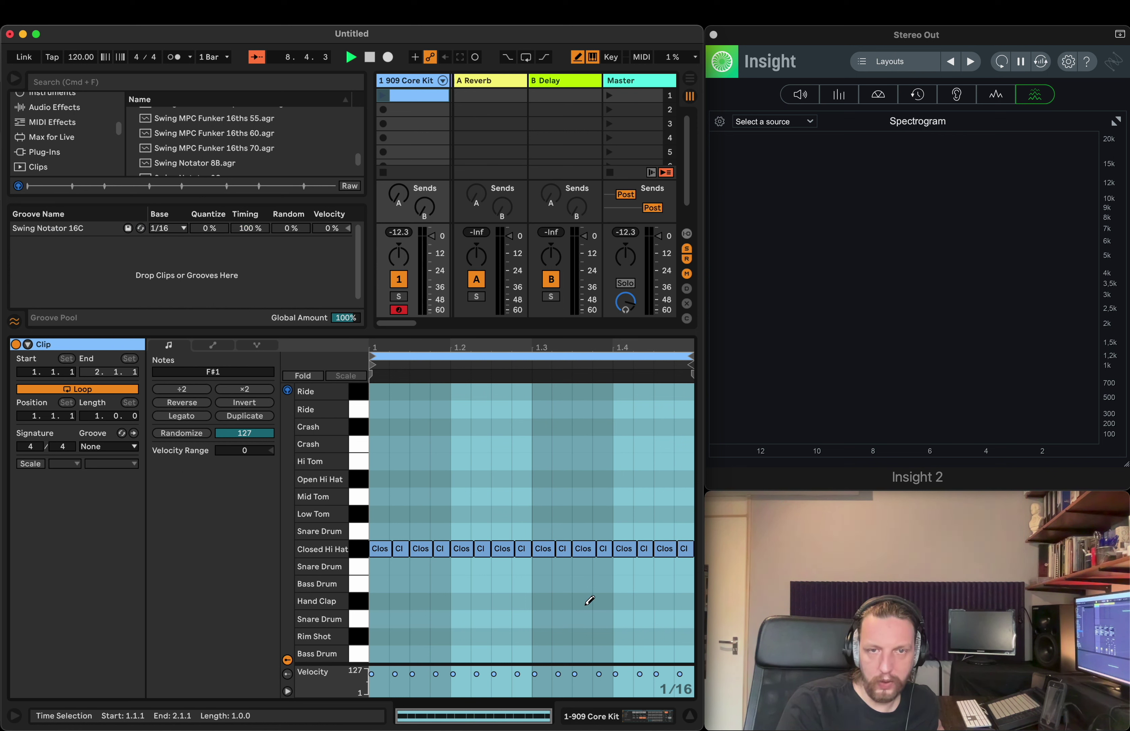
{"action": "key", "text": "space"}
{"action": "left_click", "coordinate": [382, 95]}
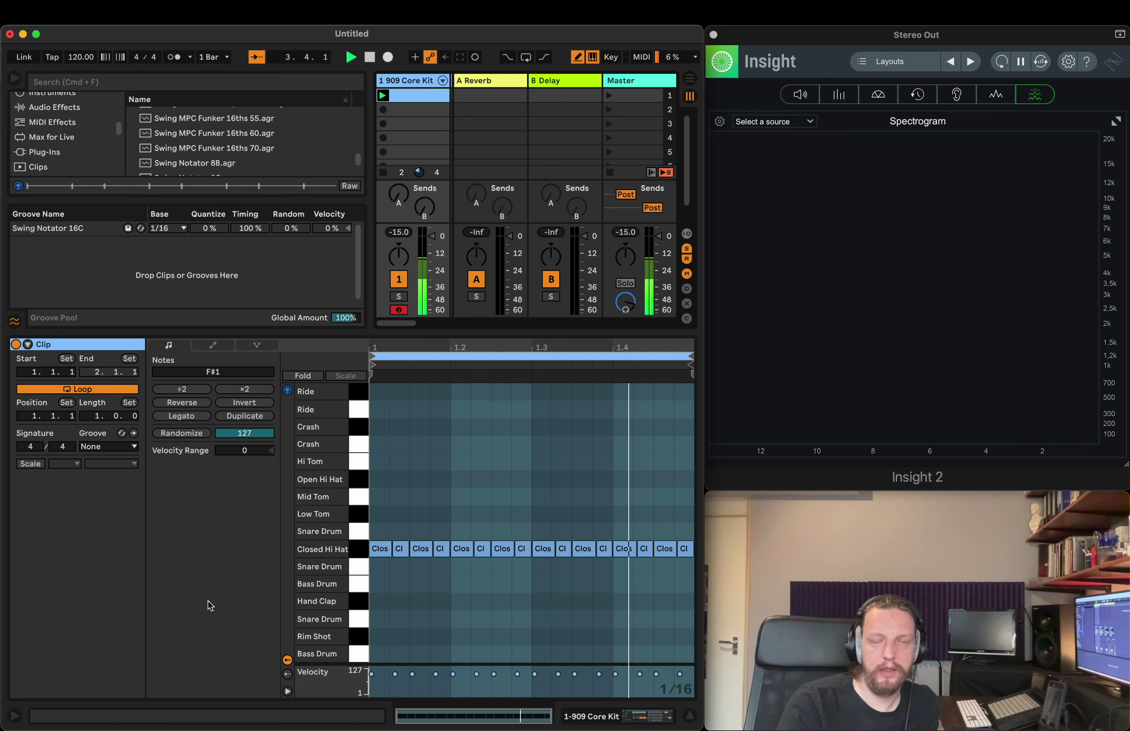
{"action": "key", "text": "space"}
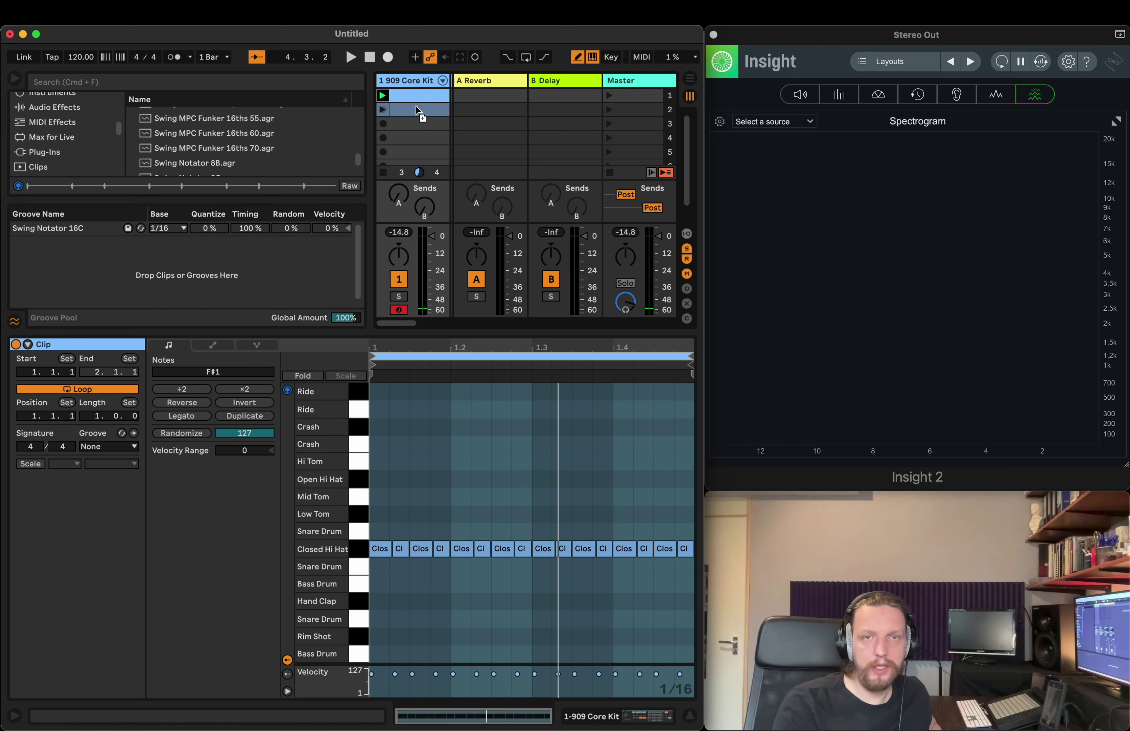
Step: Duplicate the swung clip into the second slot and replace its notes with straight sixteenth closed hi-hats
{"action": "key", "text": "super+d"}
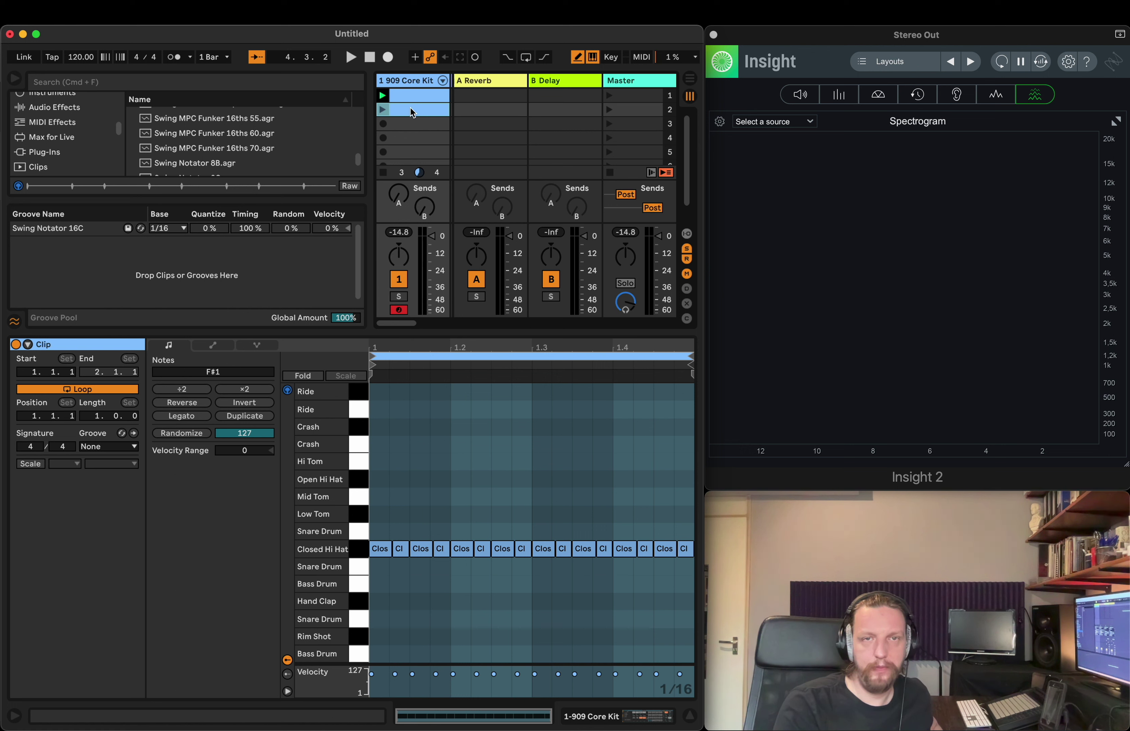
{"action": "left_click", "coordinate": [362, 550]}
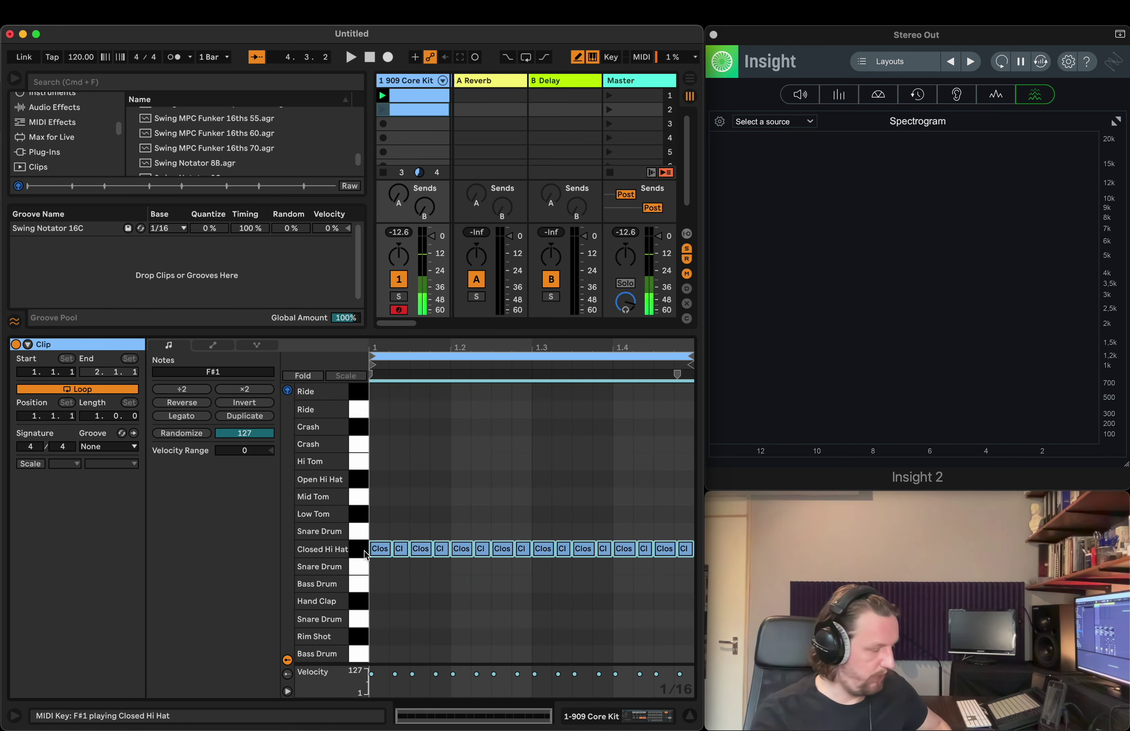
{"action": "key", "text": "Delete"}
{"action": "left_click_drag", "start_coordinate": [377, 546], "coordinate": [686, 541]}
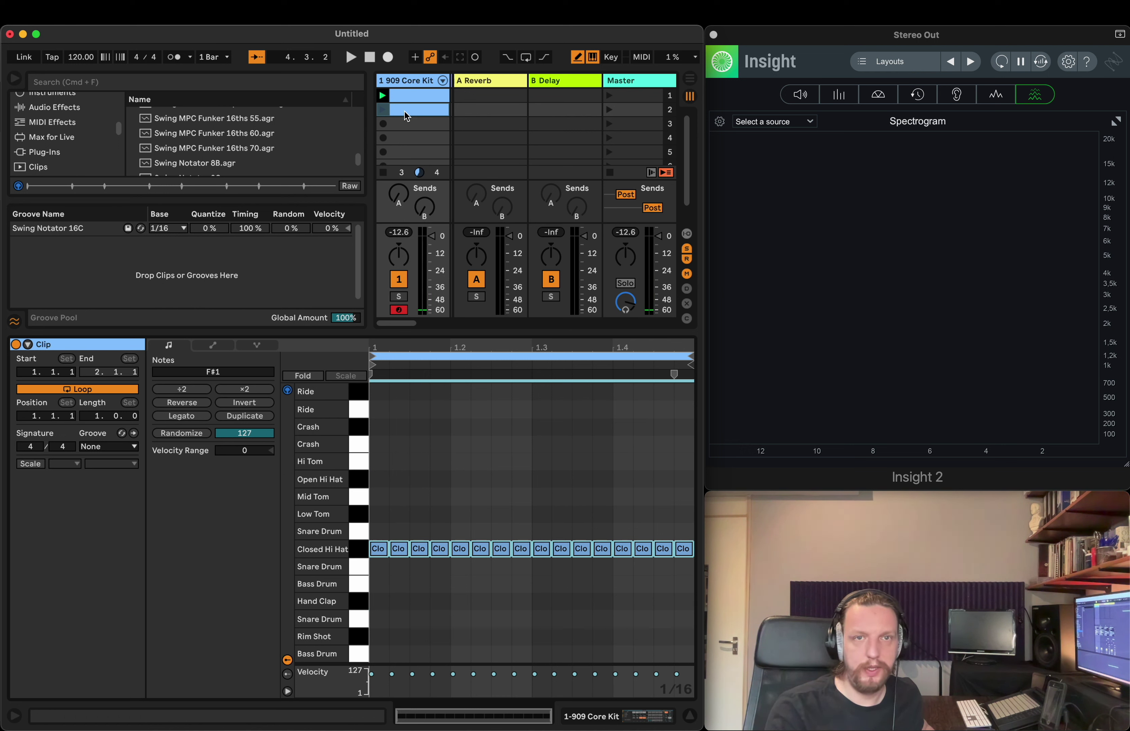
Step: Play the straight clip and the swung clip in turn, and examine the swung hi-hat timing around beat 1.2
{"action": "left_click", "coordinate": [382, 109]}
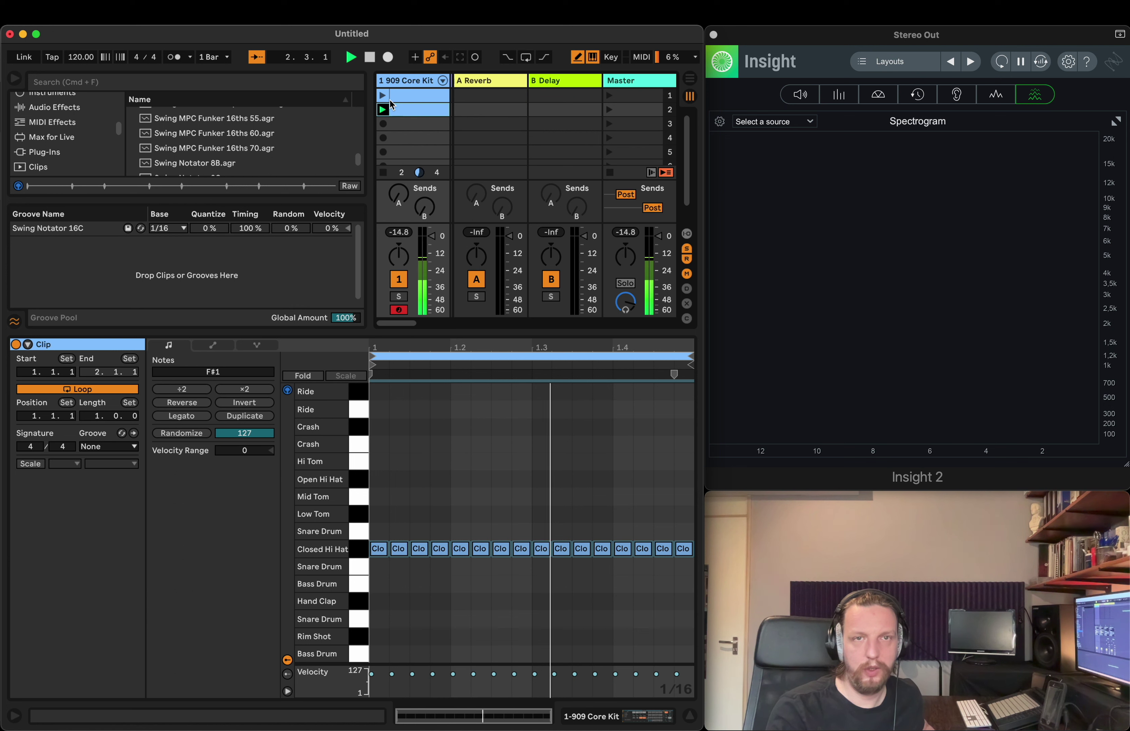
{"action": "left_click", "coordinate": [383, 95]}
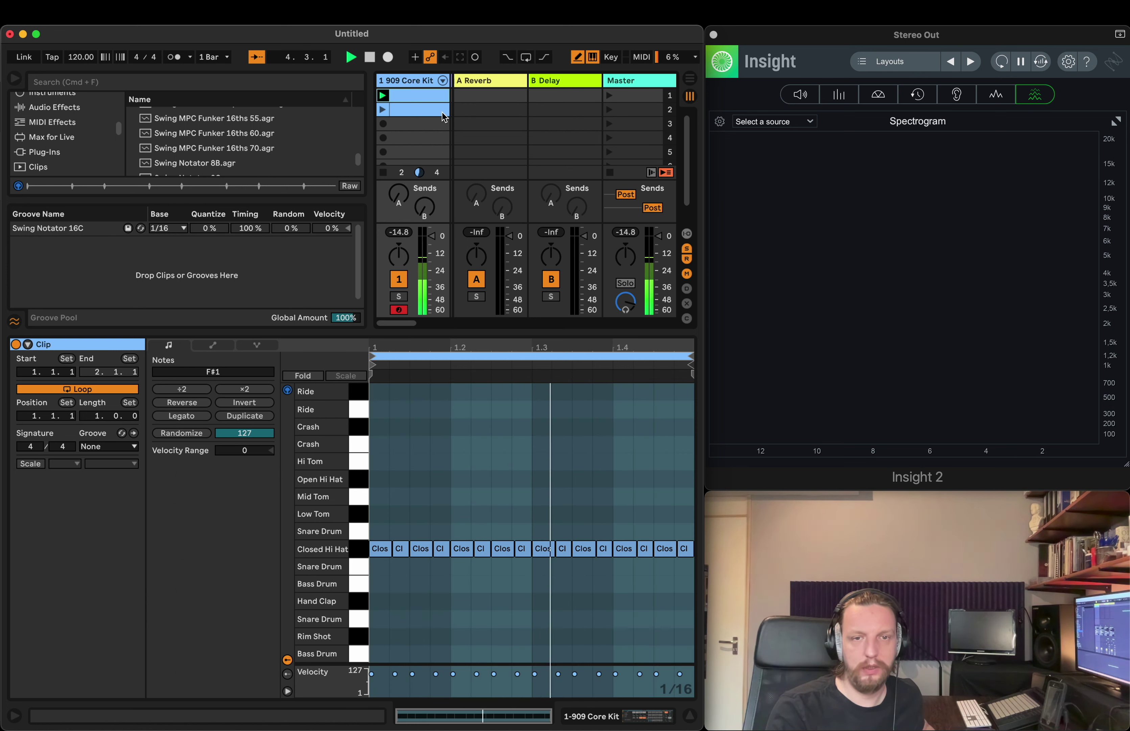
{"action": "key", "text": "space"}
{"action": "mouse_move", "coordinate": [452, 343]}
{"action": "left_mouse_down"}
{"action": "mouse_move", "coordinate": [452, 418]}
{"action": "mouse_move", "coordinate": [450, 393]}
{"action": "left_mouse_up"}
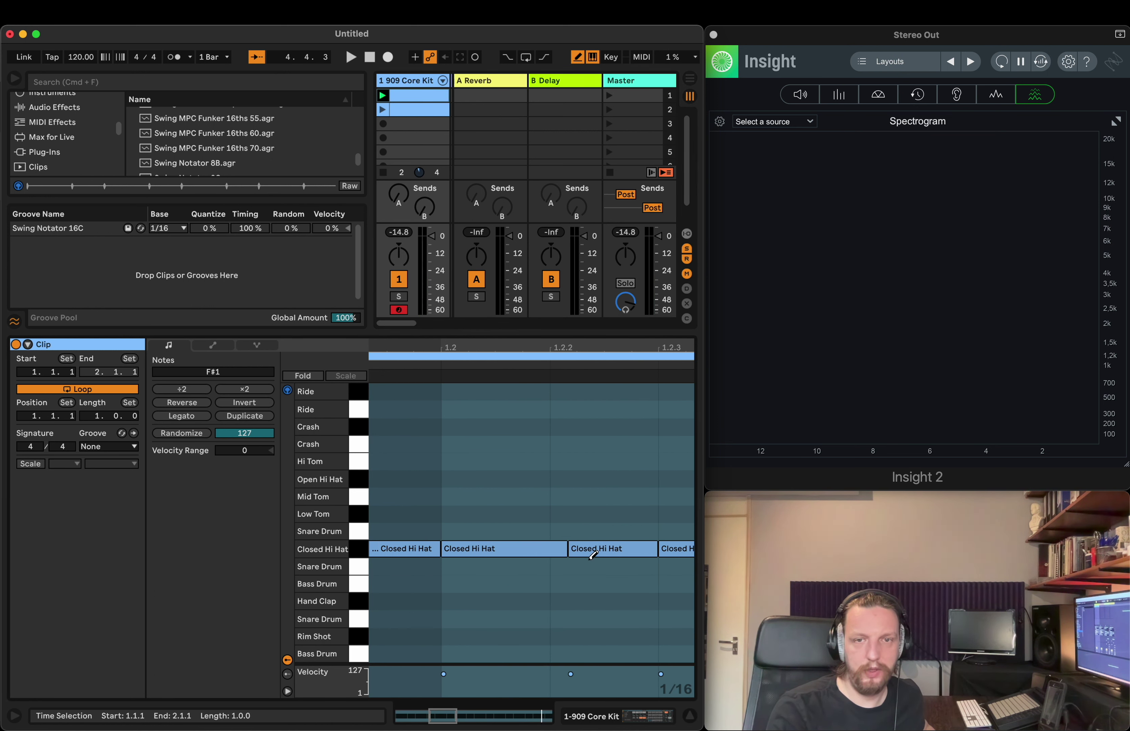
{"action": "left_click_drag", "start_coordinate": [525, 343], "coordinate": [466, 304]}
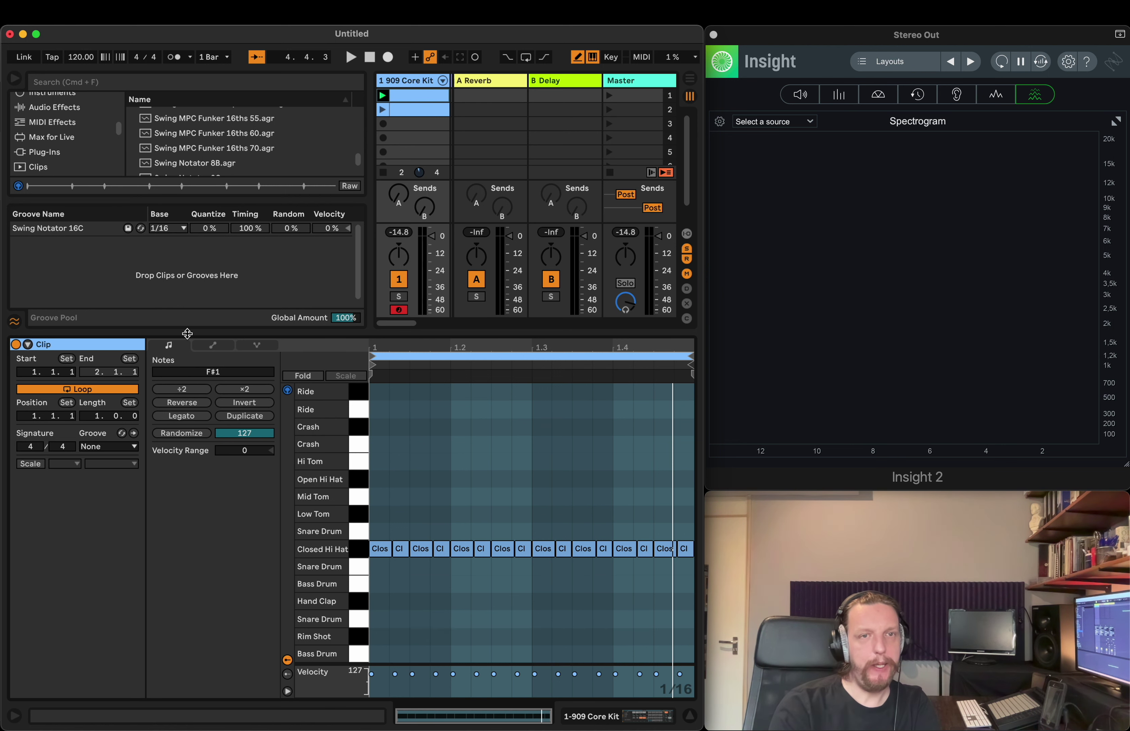
{"action": "left_click_drag", "start_coordinate": [187, 333], "coordinate": [177, 520]}
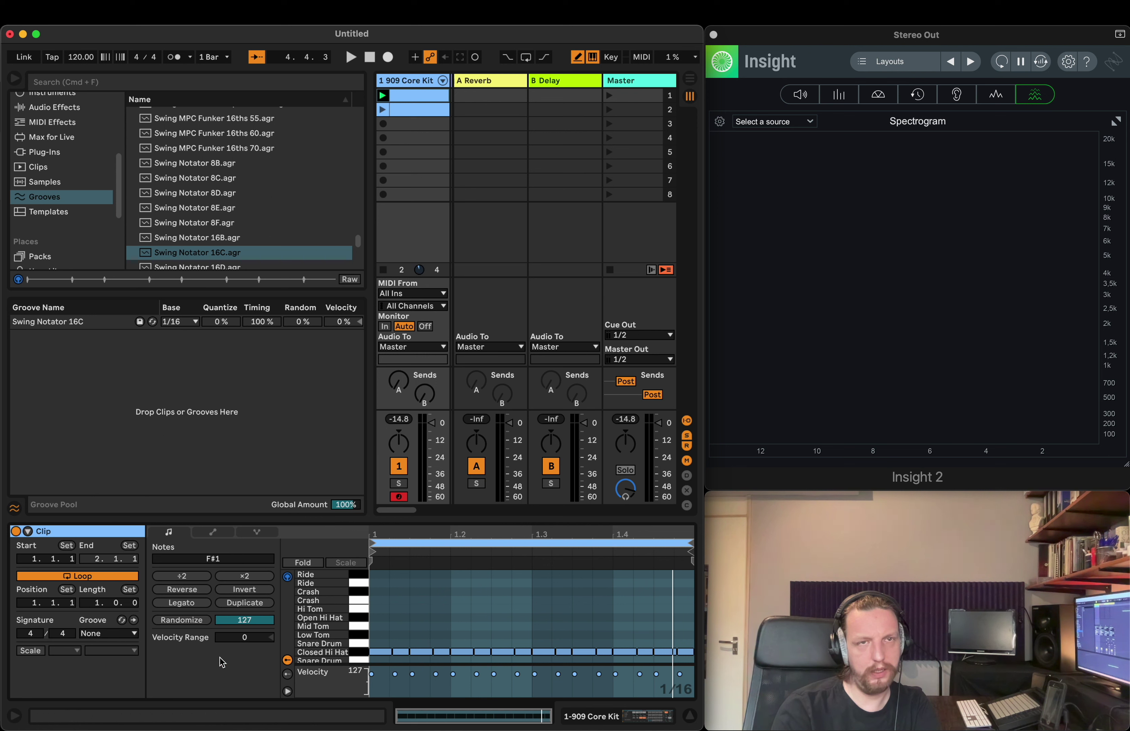
{"action": "left_click", "coordinate": [113, 632]}
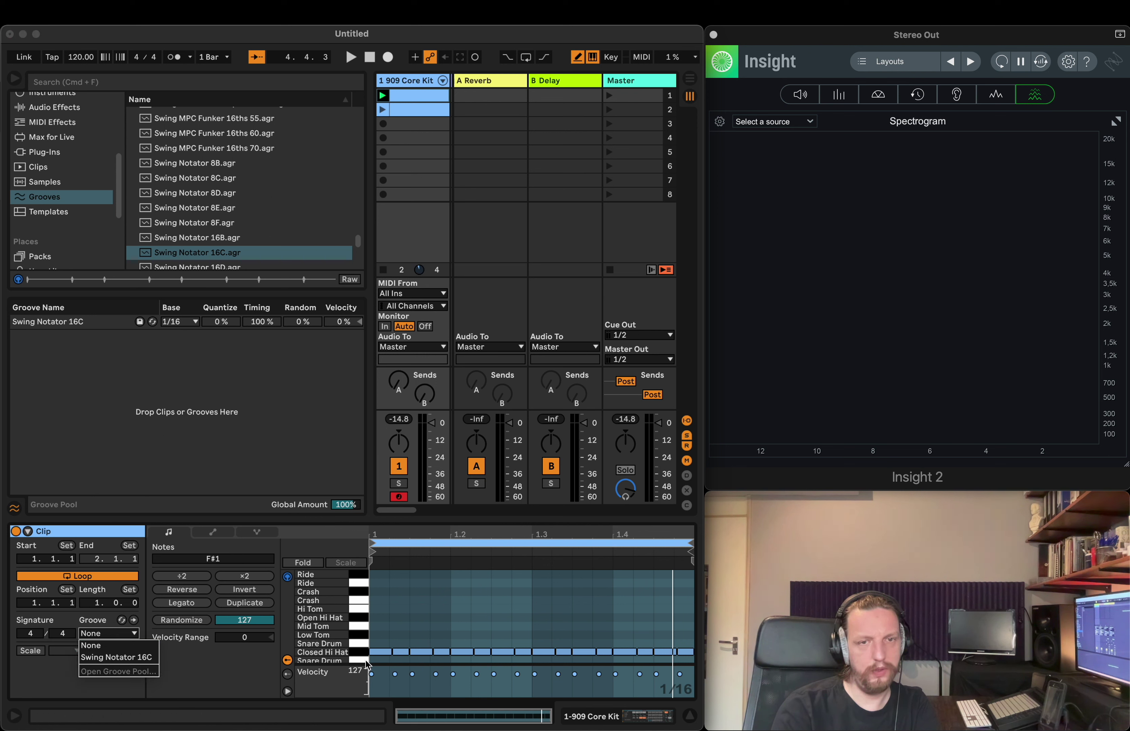
{"action": "left_click", "coordinate": [228, 692]}
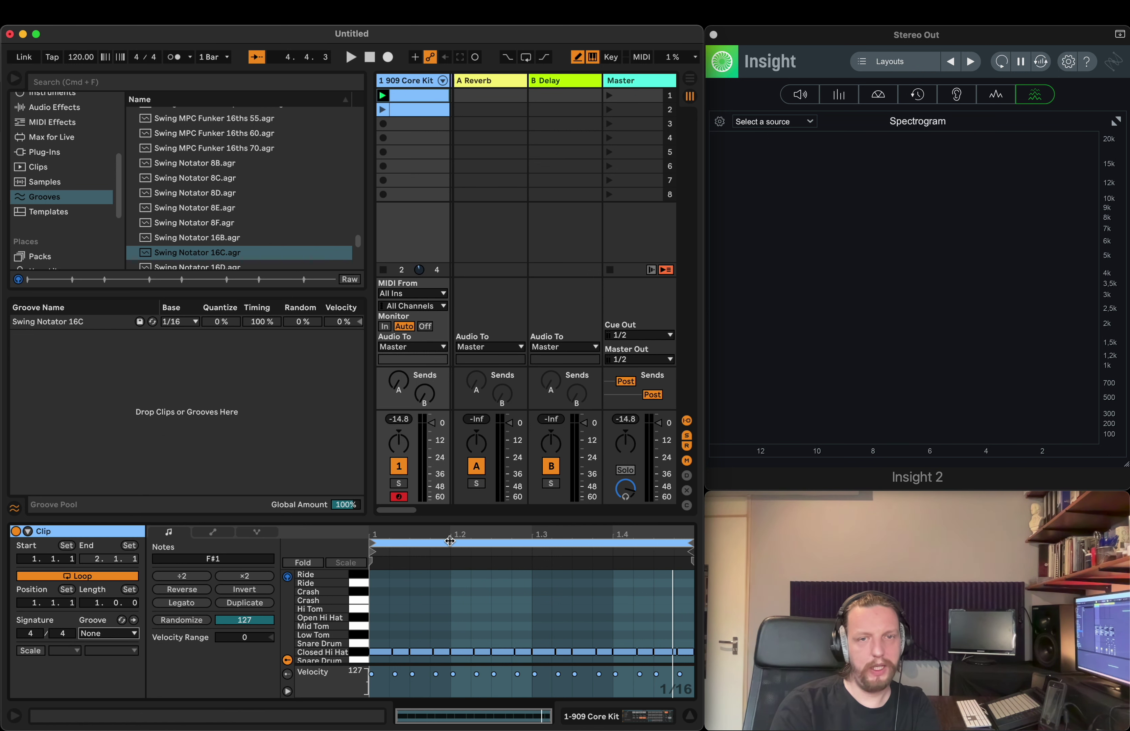
Step: Add a snare hit at beat 1.2 in the swung clip and compare its length and timing with the hi-hats
{"action": "left_click_drag", "start_coordinate": [457, 518], "coordinate": [458, 375]}
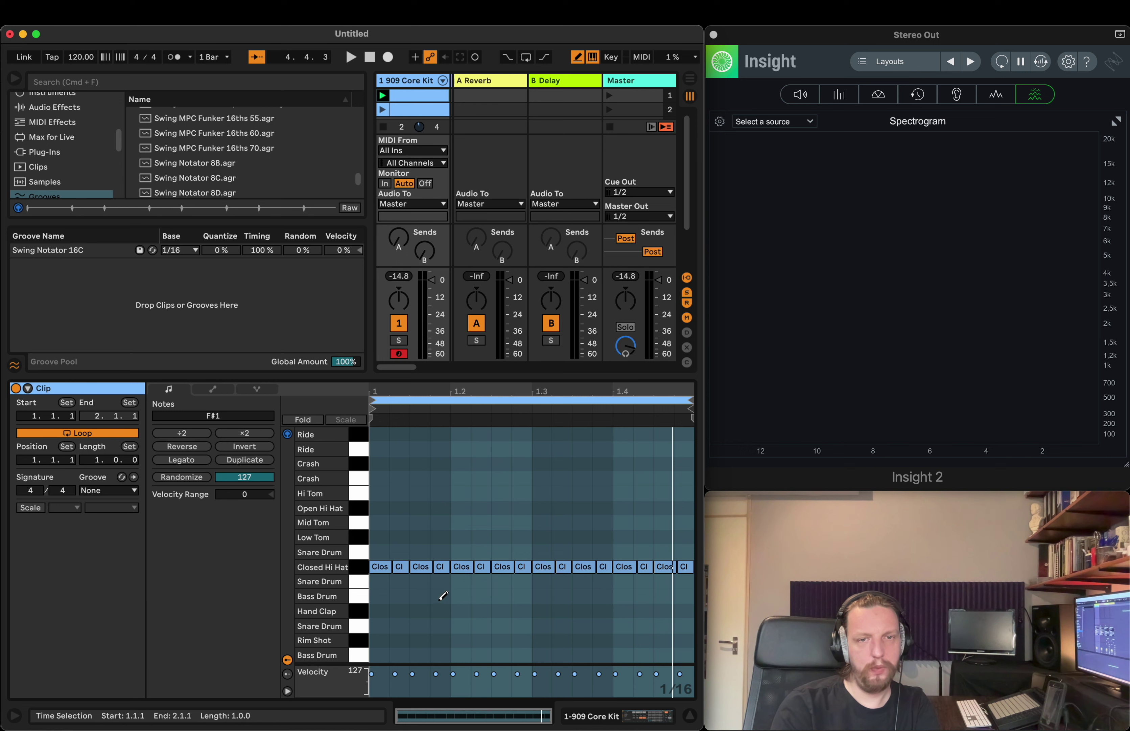
{"action": "left_click", "coordinate": [360, 570]}
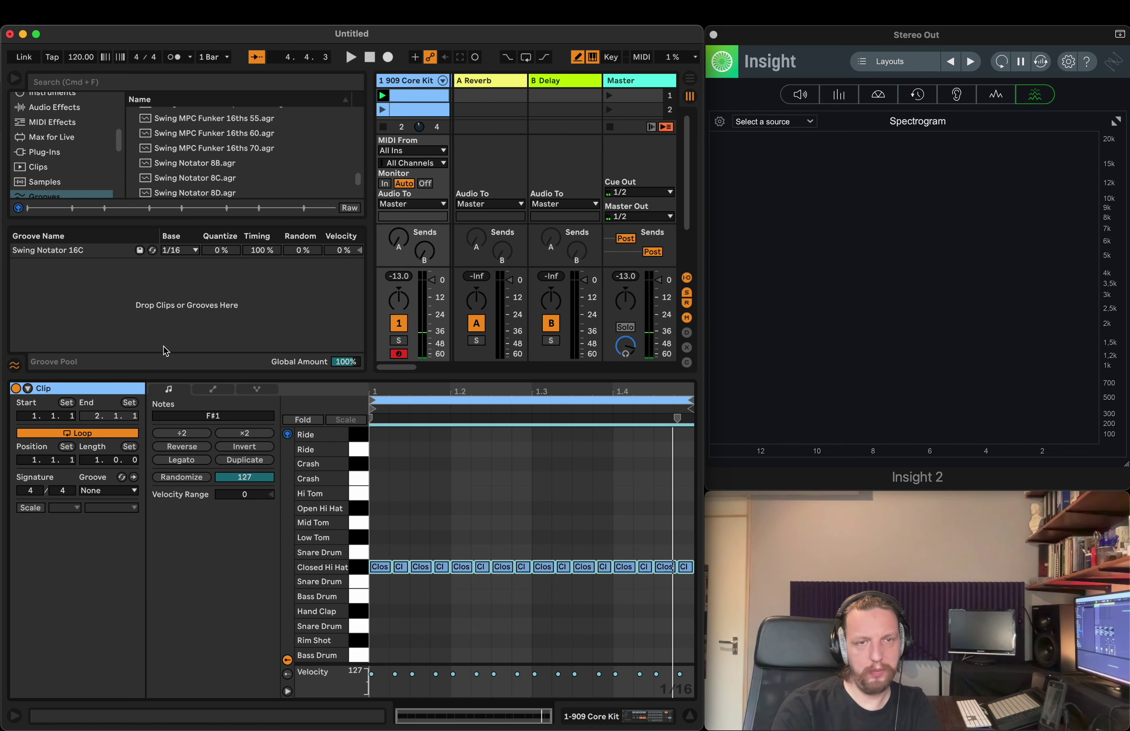
{"action": "left_click", "coordinate": [458, 580]}
{"action": "left_click_drag", "start_coordinate": [461, 390], "coordinate": [464, 439]}
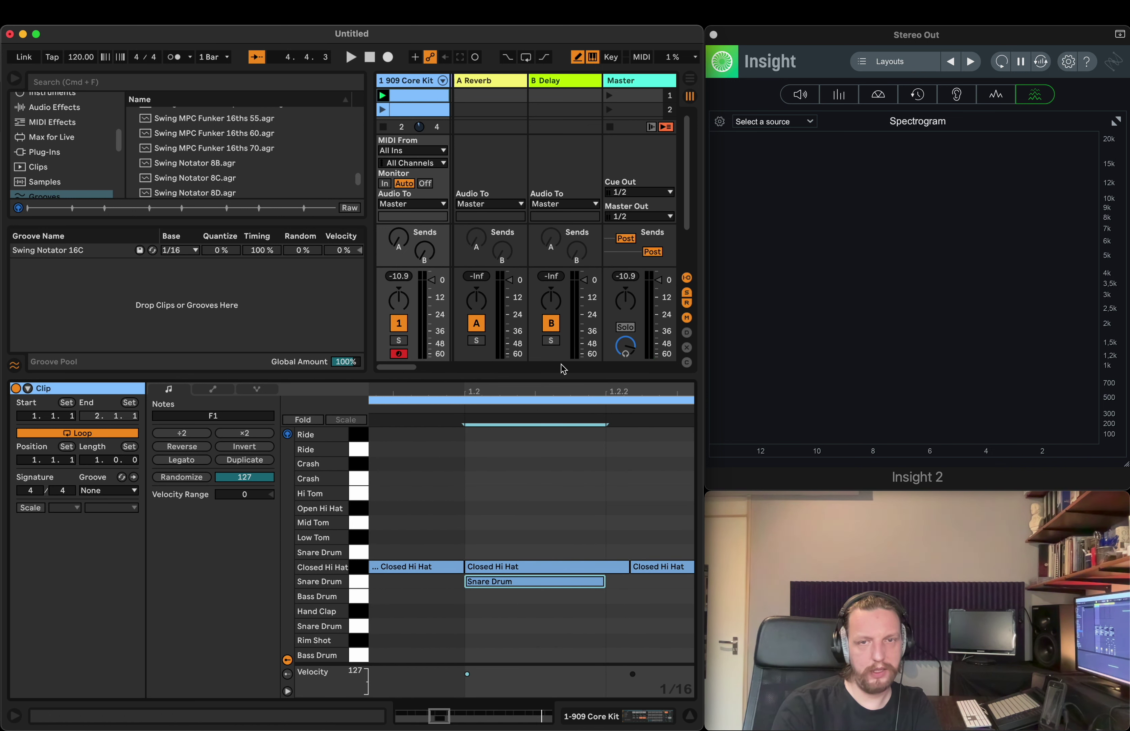
{"action": "left_click_drag", "start_coordinate": [555, 391], "coordinate": [568, 332]}
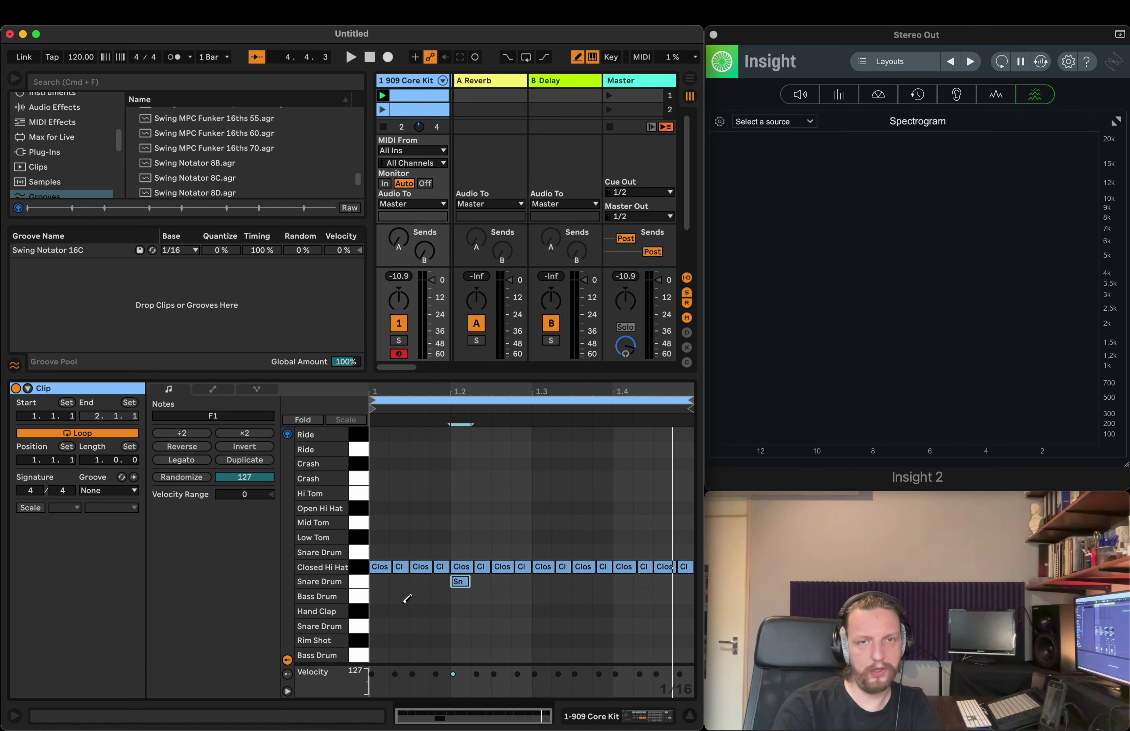
{"action": "left_click", "coordinate": [355, 568]}
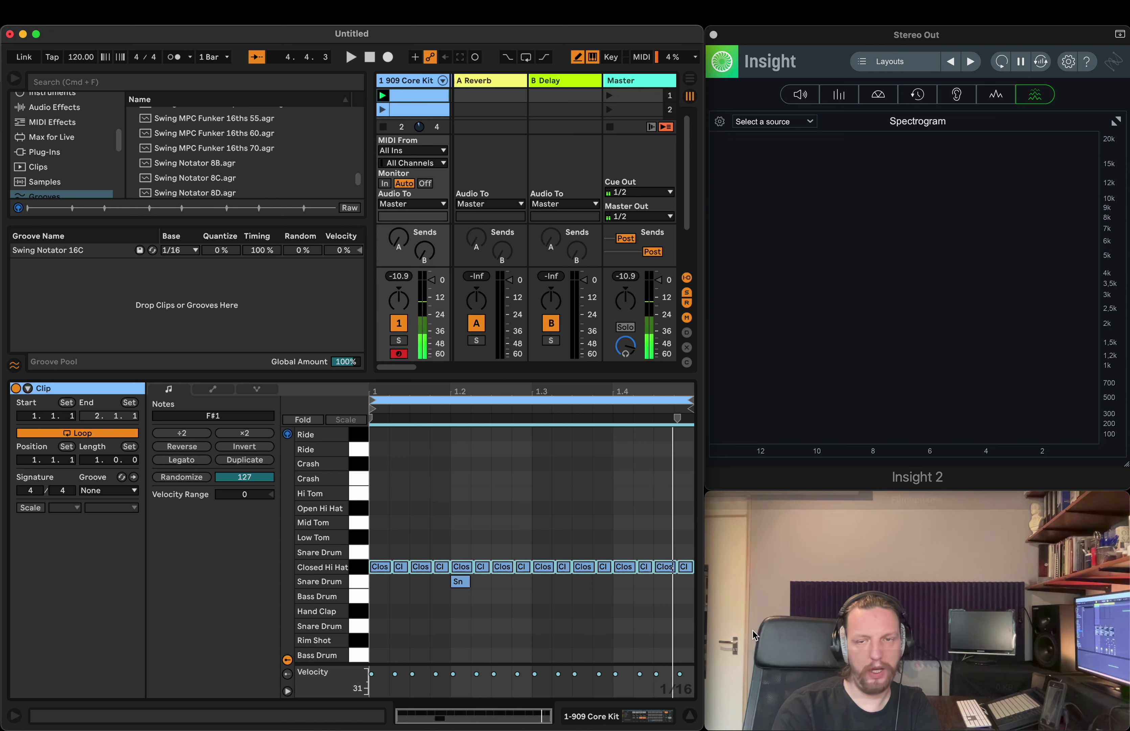
{"action": "left_click_drag", "start_coordinate": [556, 393], "coordinate": [556, 394]}
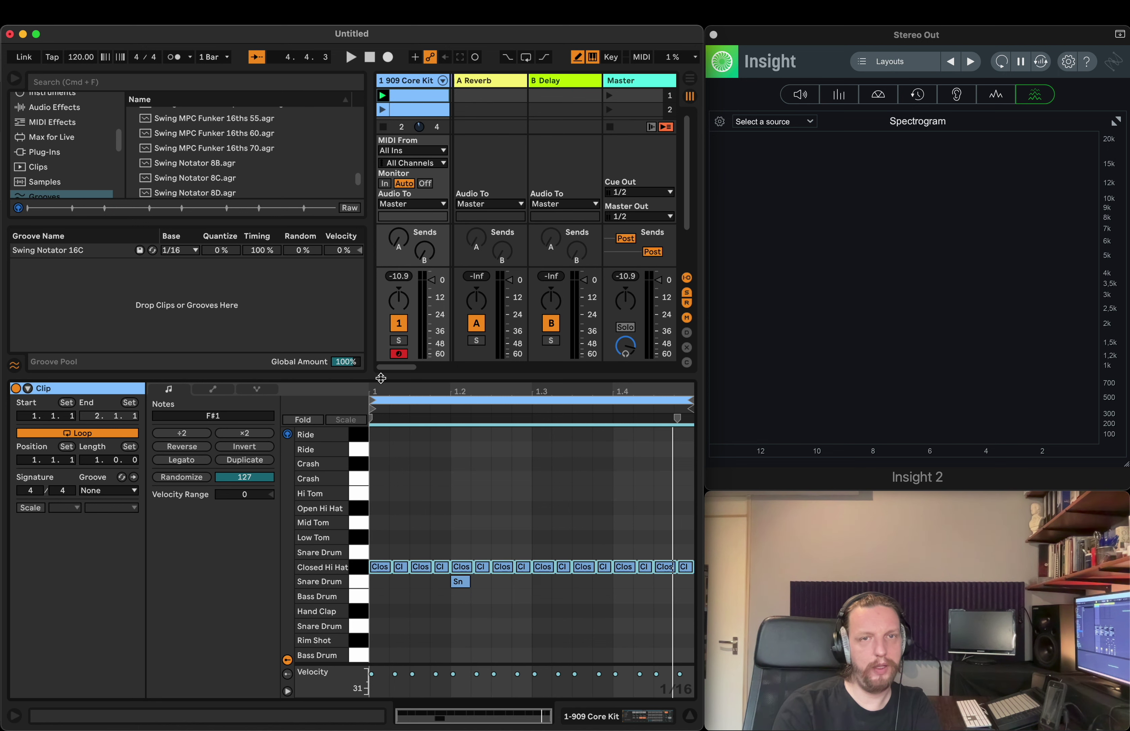
Step: Duplicate the second clip into the third slot and close both the note editor and the Groove Pool
{"action": "left_click_drag", "start_coordinate": [381, 378], "coordinate": [381, 703]}
{"action": "right_click", "coordinate": [431, 112]}
{"action": "left_click", "coordinate": [449, 147]}
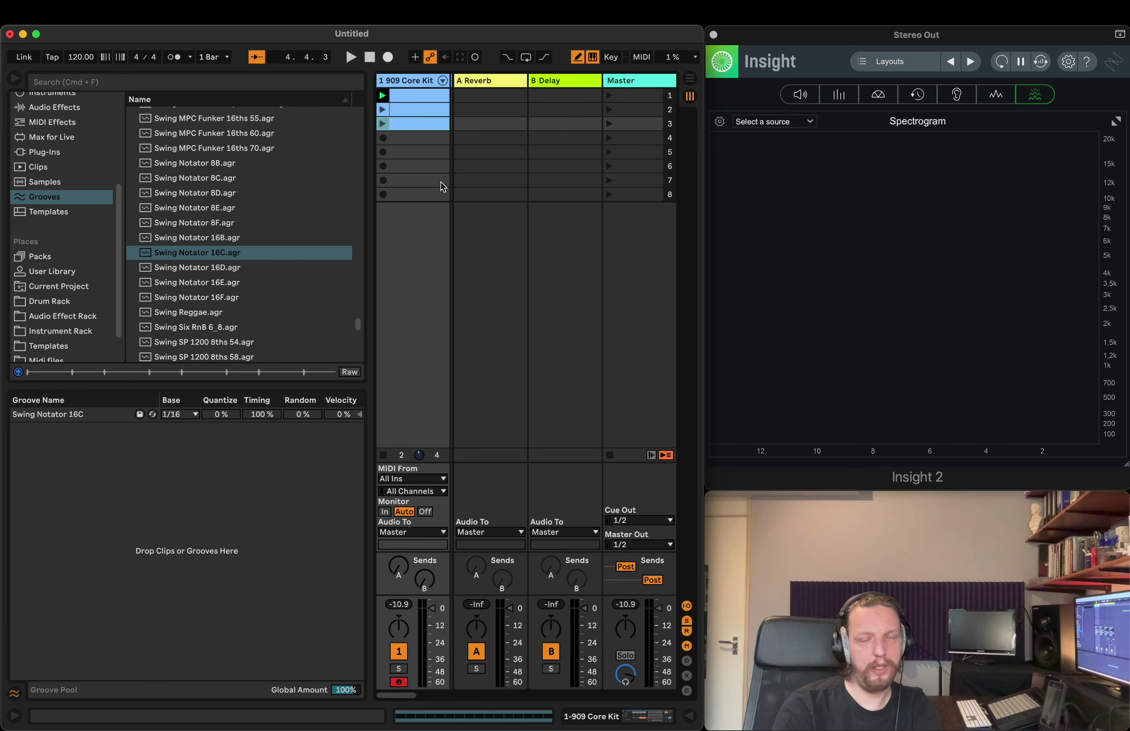
{"action": "left_click", "coordinate": [16, 694]}
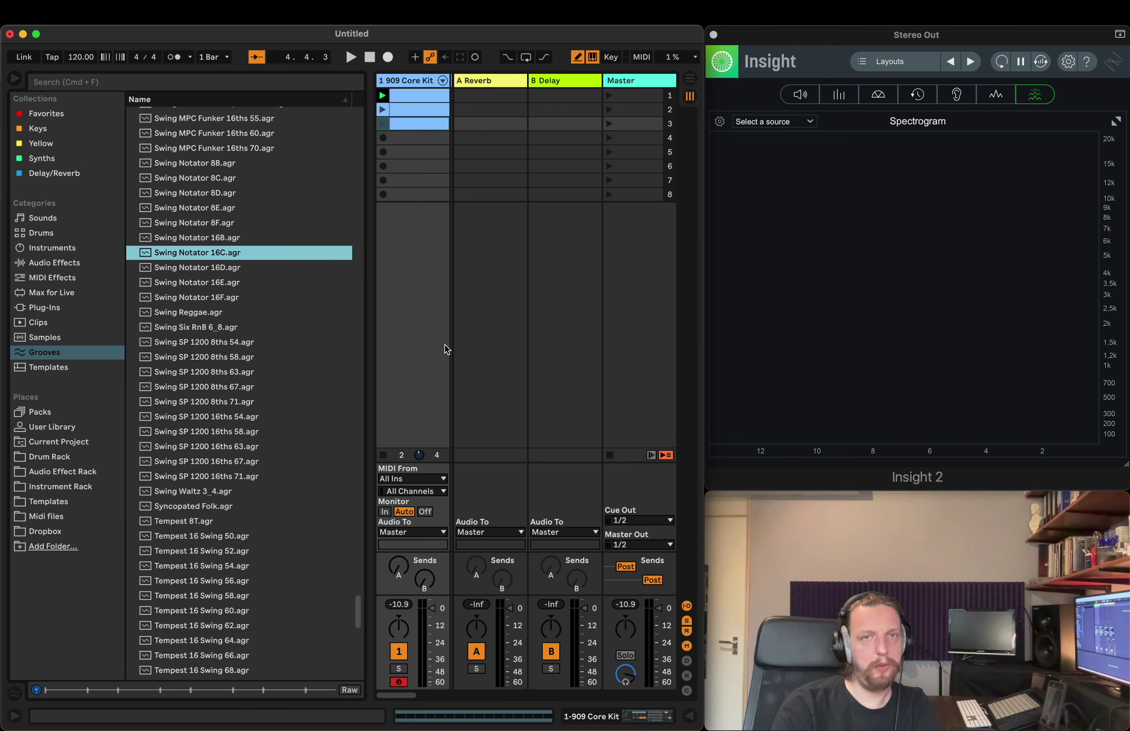